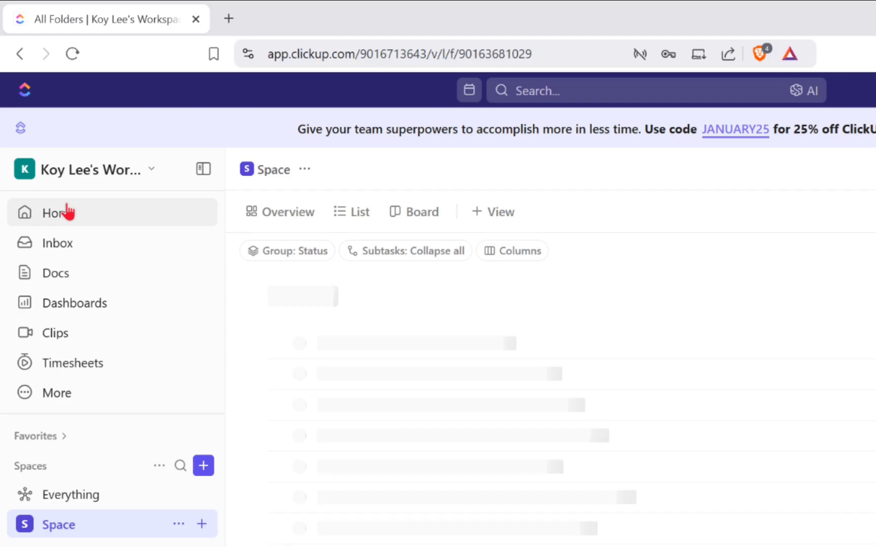
Search the web for ClickUp and open the ClickUp site from the results
{"action": "left_click", "coordinate": [47, 141]}
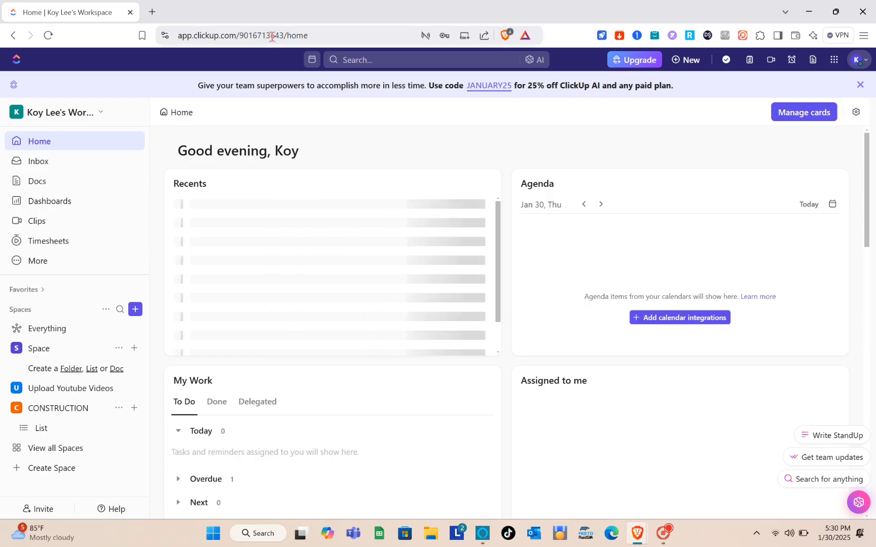
{"action": "left_click", "coordinate": [409, 54]}
{"action": "type", "text": "CLICKUP"}
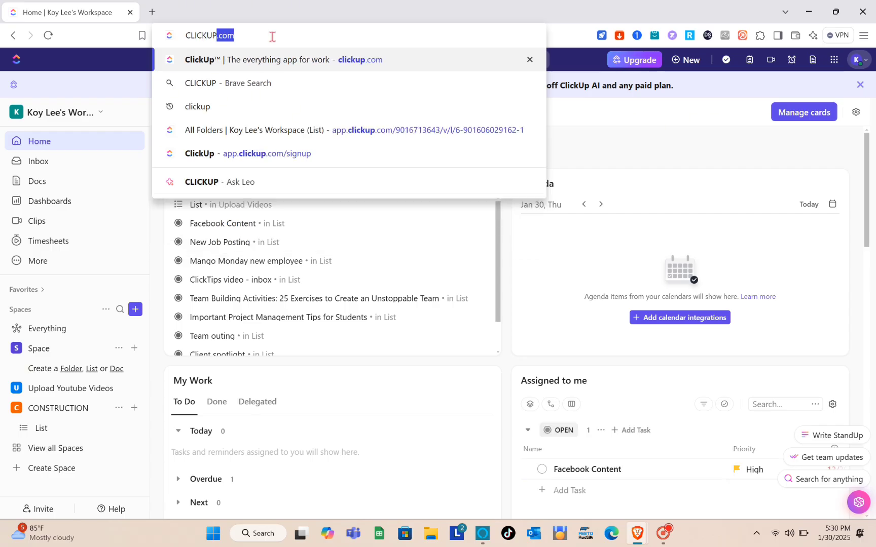
{"action": "key", "text": "Return"}
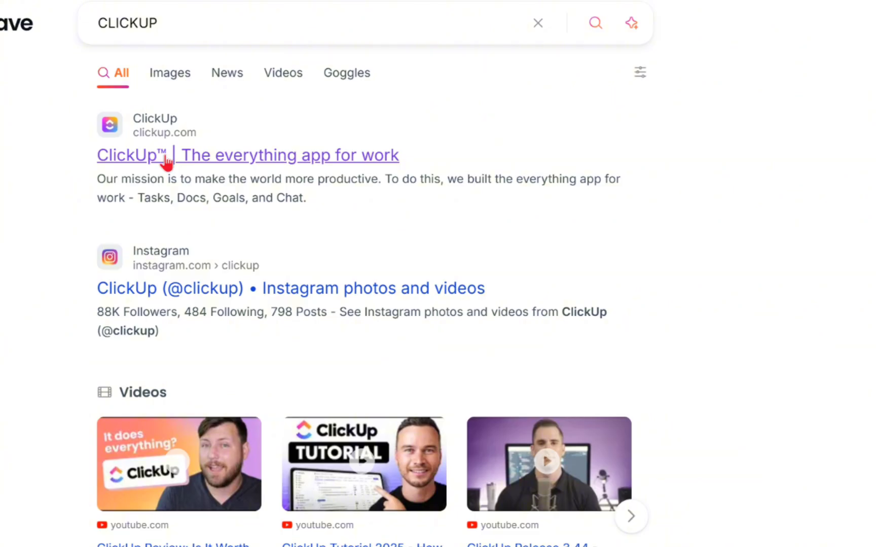
{"action": "left_click", "coordinate": [166, 157]}
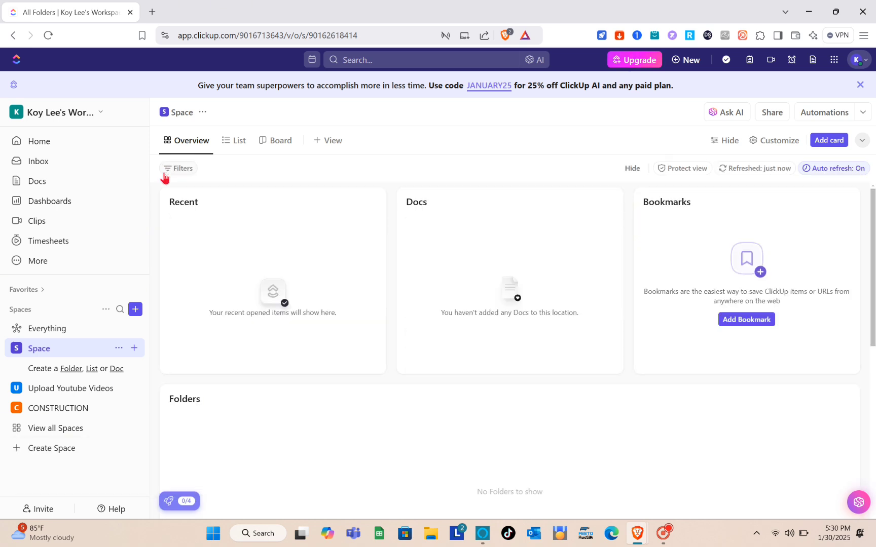
Browse the Home page's recent items, then open the Space and CONSTRUCTION spaces
{"action": "left_click", "coordinate": [63, 147]}
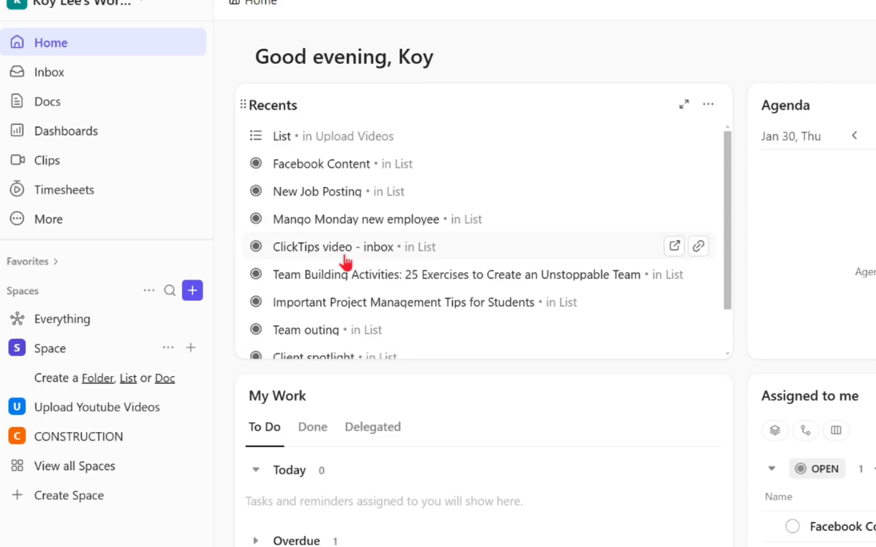
{"action": "scroll", "coordinate": [240, 289], "scroll_direction": "down", "scroll_amount": 1}
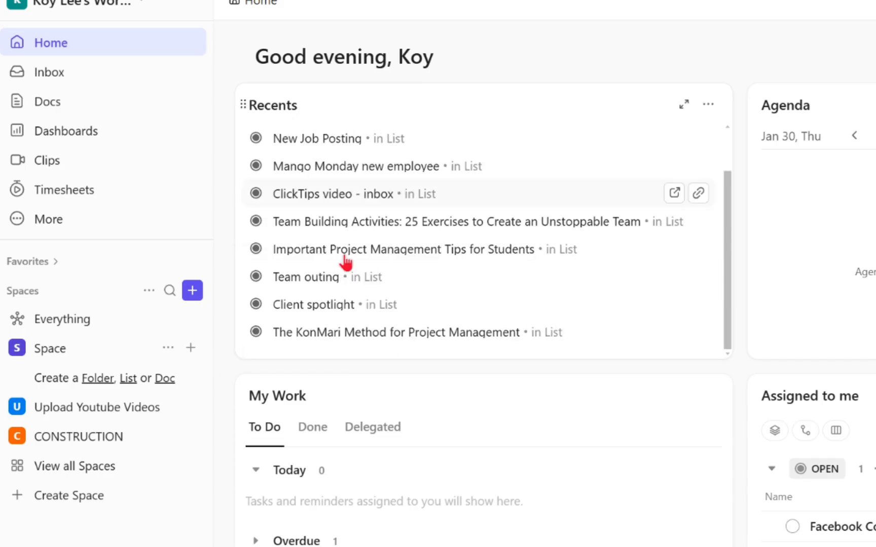
{"action": "scroll", "coordinate": [239, 288], "scroll_direction": "up", "scroll_amount": 1}
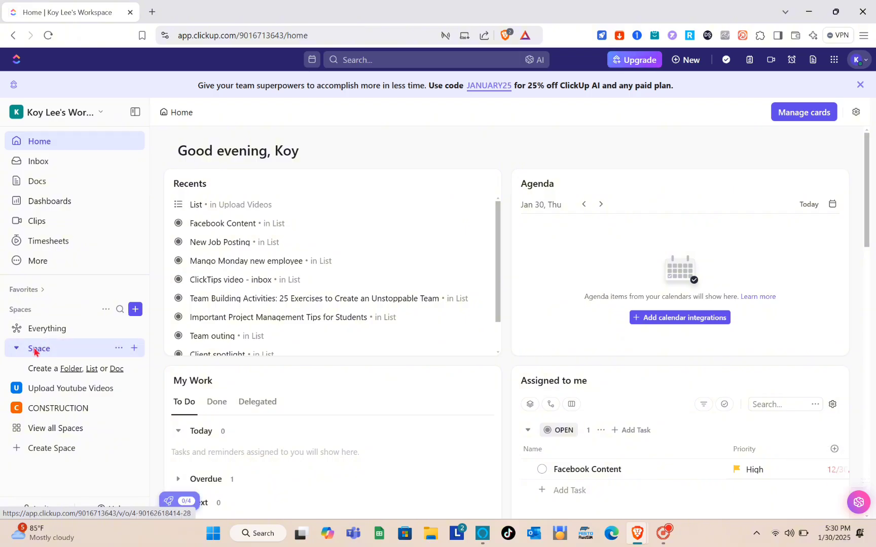
{"action": "left_click", "coordinate": [29, 349]}
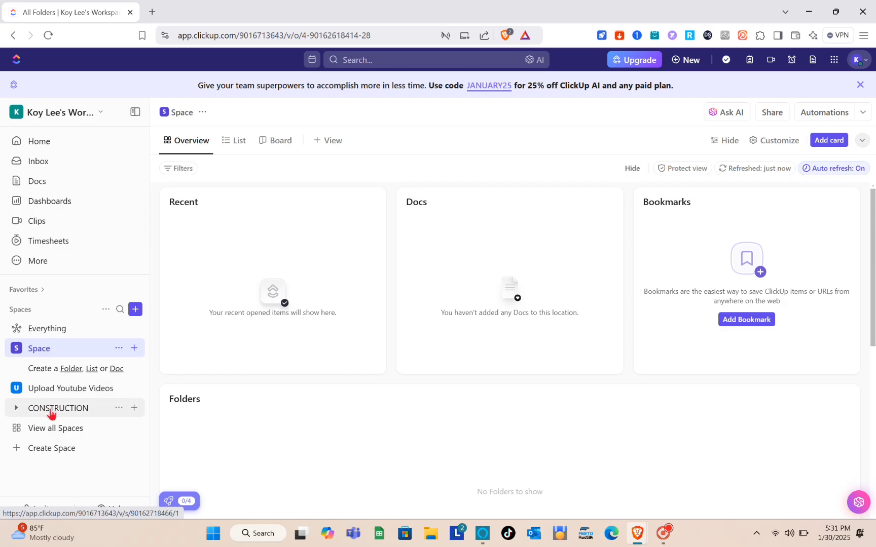
{"action": "left_click", "coordinate": [63, 408]}
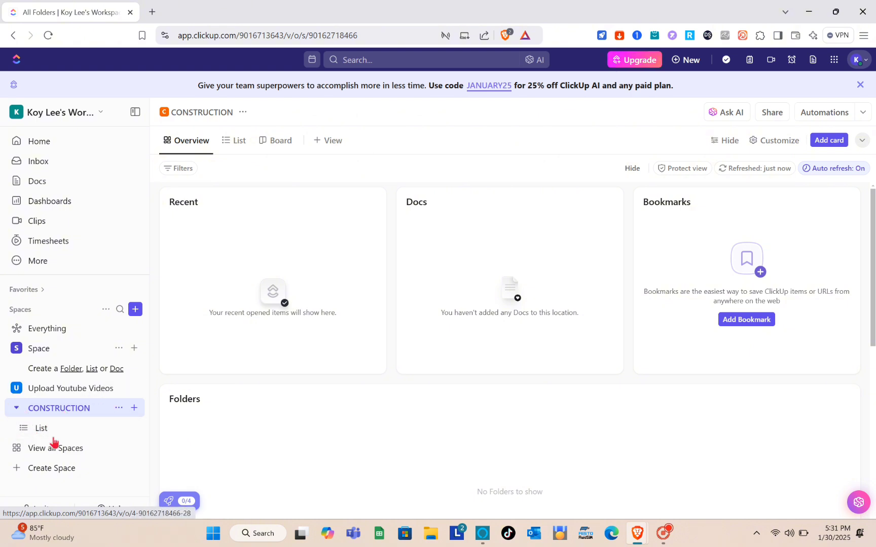
Start creating a new private space named FOR CONSTRUCTION and continue to the workflow options
{"action": "left_click", "coordinate": [56, 468]}
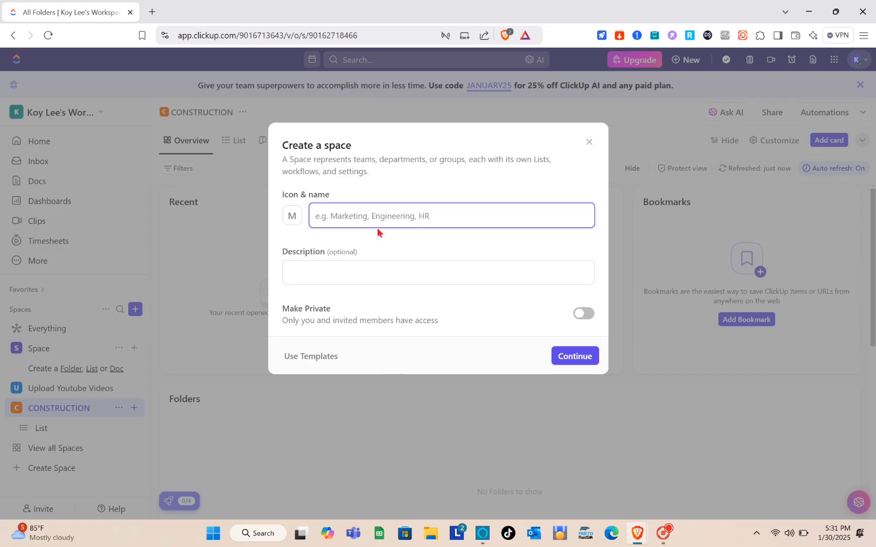
{"action": "type", "text": "FOR CONSTRUCTION"}
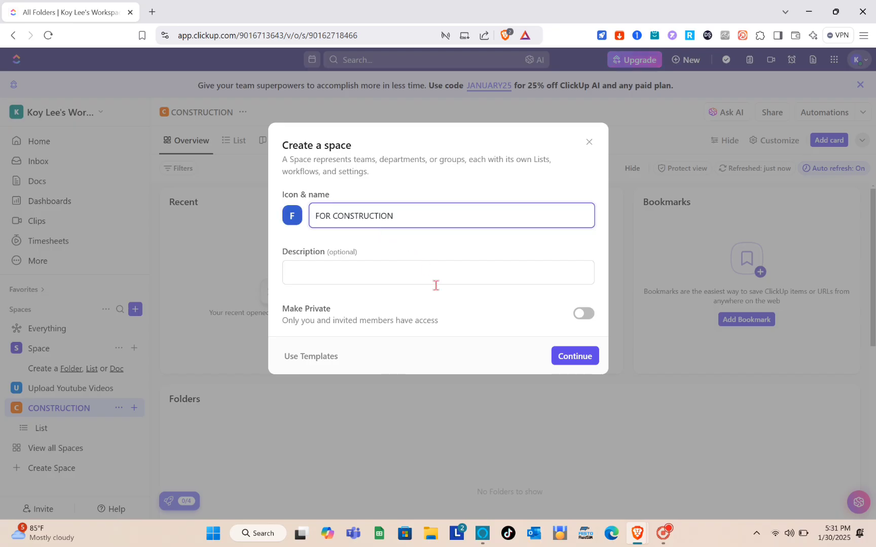
{"action": "left_click", "coordinate": [339, 271]}
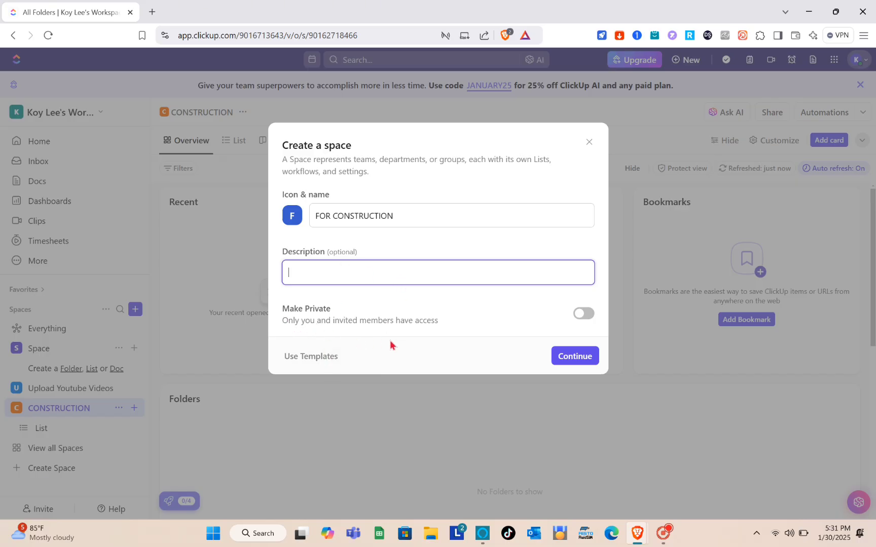
{"action": "left_click", "coordinate": [585, 314]}
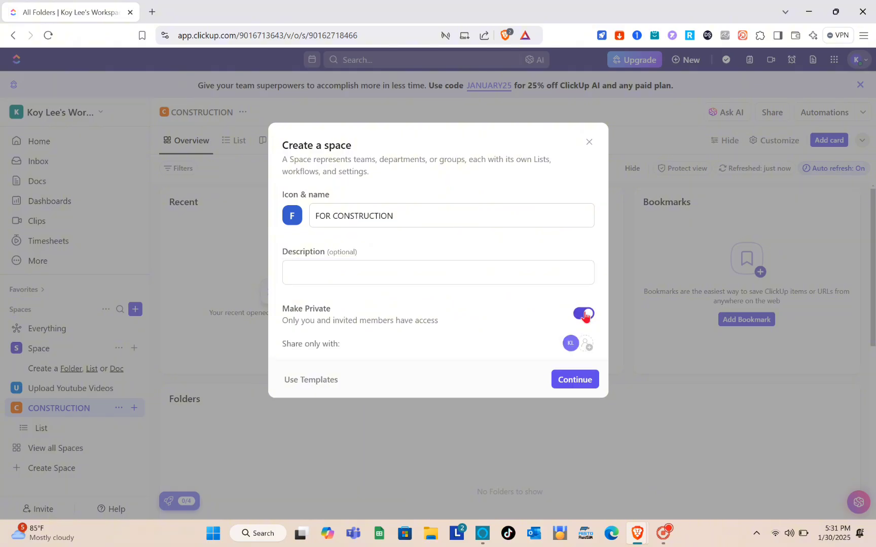
{"action": "left_click", "coordinate": [566, 386]}
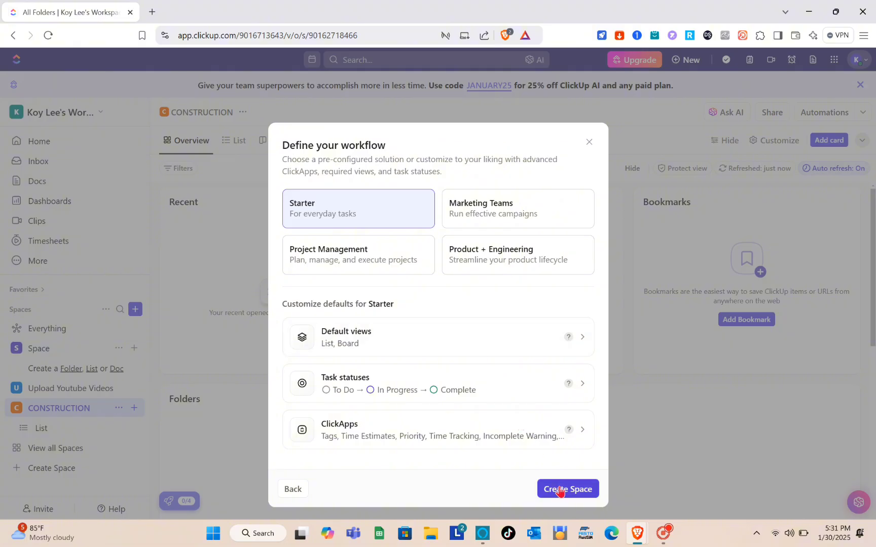
Choose the Project Management workflow and create the space
{"action": "left_click", "coordinate": [366, 263]}
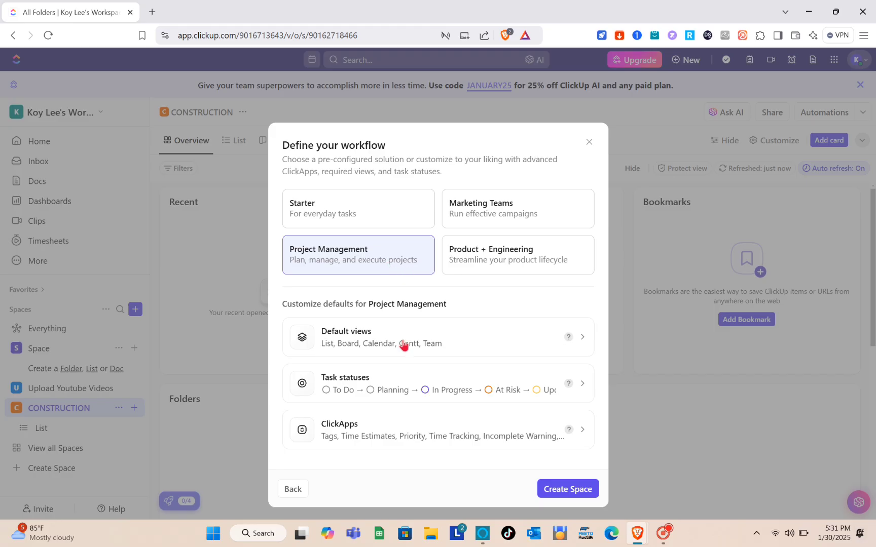
{"action": "left_click", "coordinate": [557, 492]}
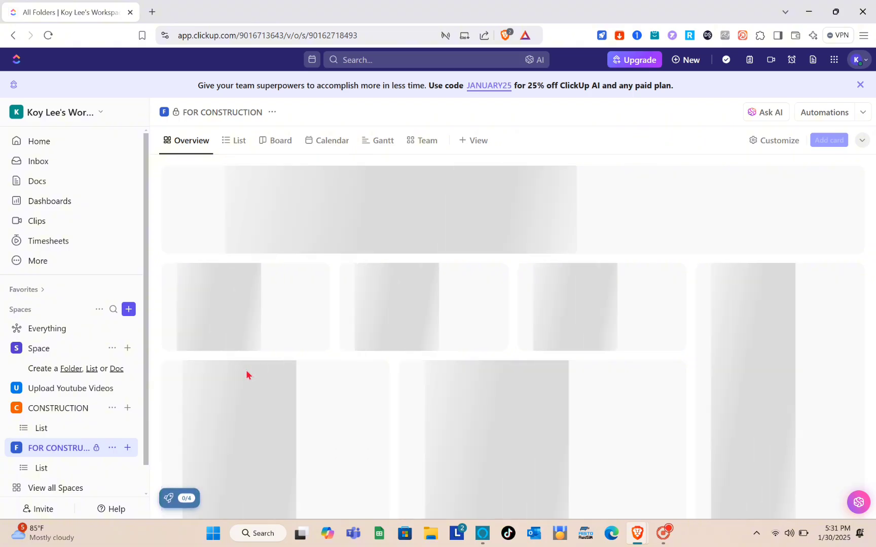
Open the List inside the FOR CONSTRUCTION space
{"action": "scroll", "coordinate": [53, 456], "scroll_direction": "down", "scroll_amount": 1}
{"action": "scroll", "coordinate": [52, 456], "scroll_direction": "down", "scroll_amount": 1}
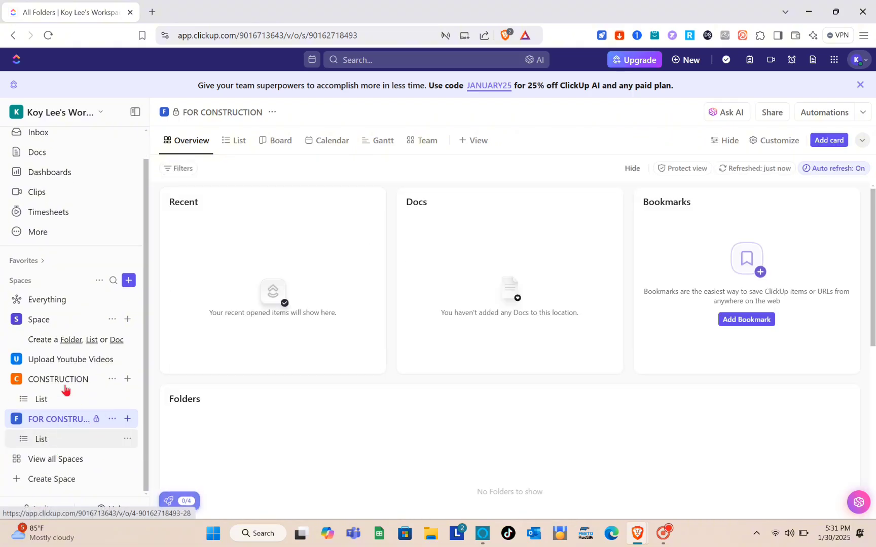
{"action": "left_click", "coordinate": [41, 439]}
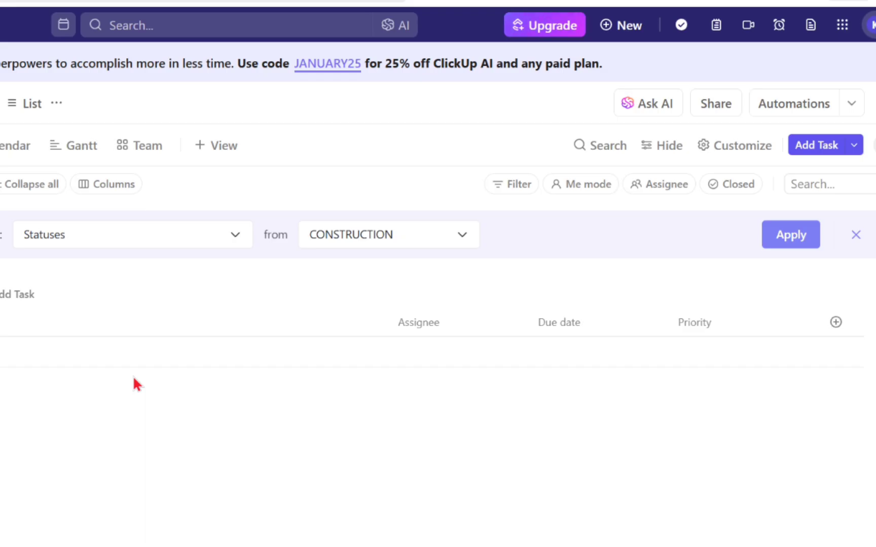
Start a new task named "Materials for day 1"
{"action": "left_click", "coordinate": [815, 147]}
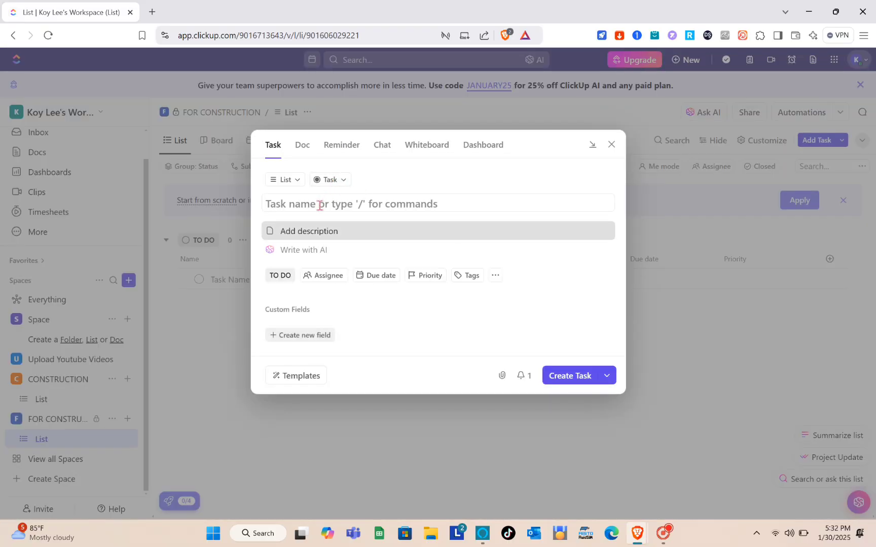
{"action": "type", "text": "Mater"}
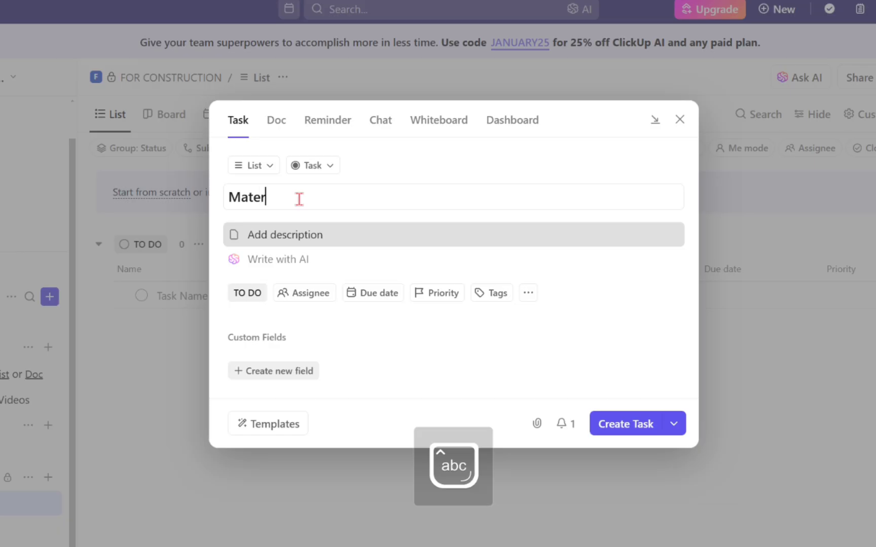
{"action": "type", "text": "rial"}
{"action": "key", "text": "BackSpace"}
{"action": "key", "text": "BackSpace"}
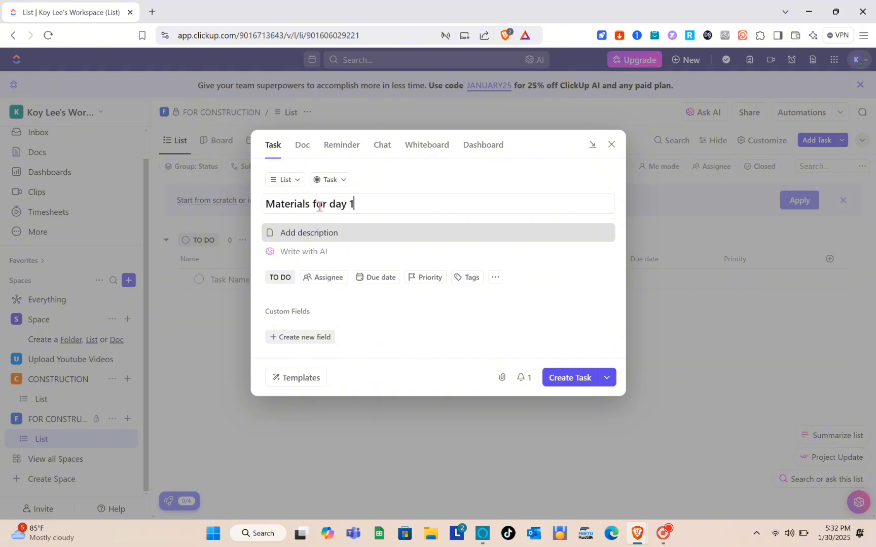
Give the task the description "This is the list for the materials that we need for day 1"
{"action": "left_click", "coordinate": [311, 234]}
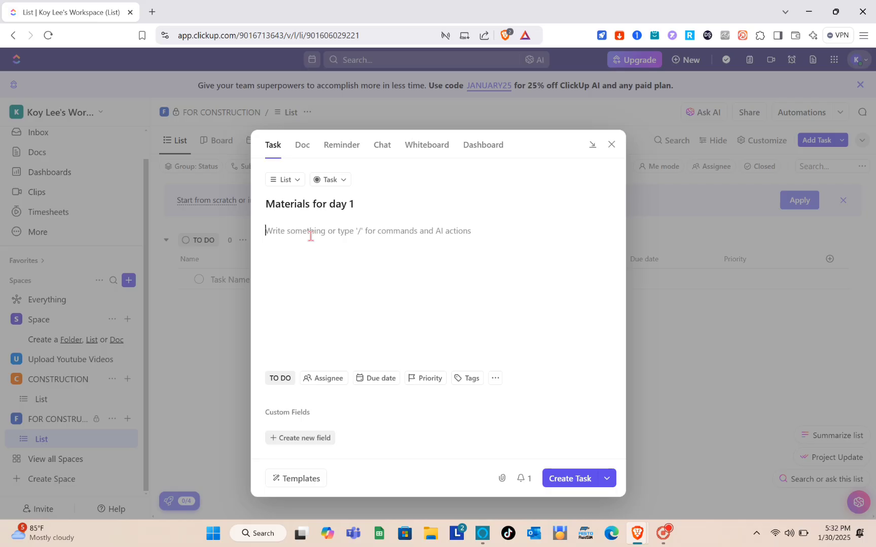
{"action": "type", "text": "The"}
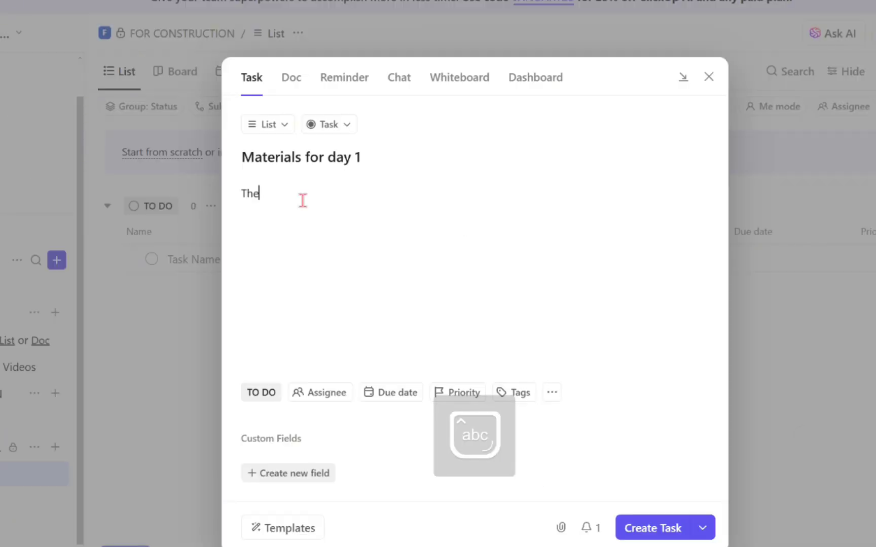
{"action": "key", "text": "BackSpace"}
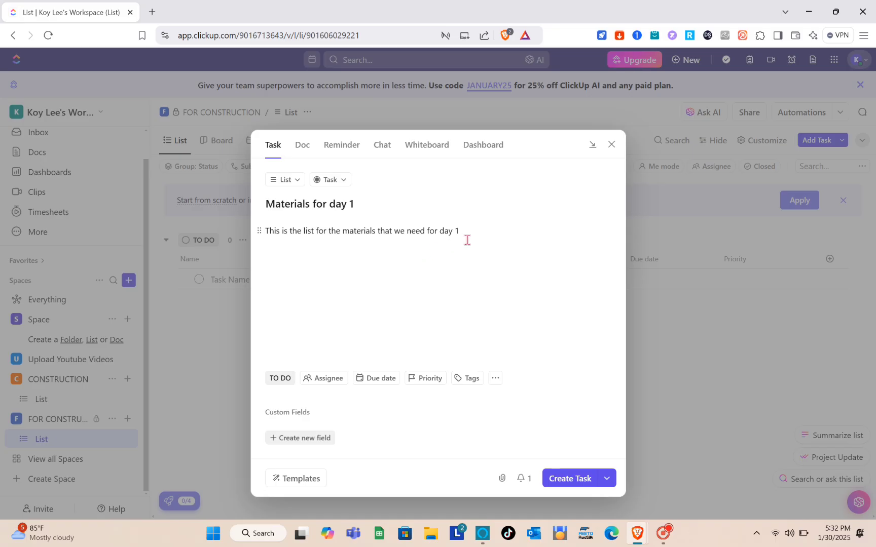
{"action": "left_click_drag", "start_coordinate": [460, 232], "coordinate": [262, 240]}
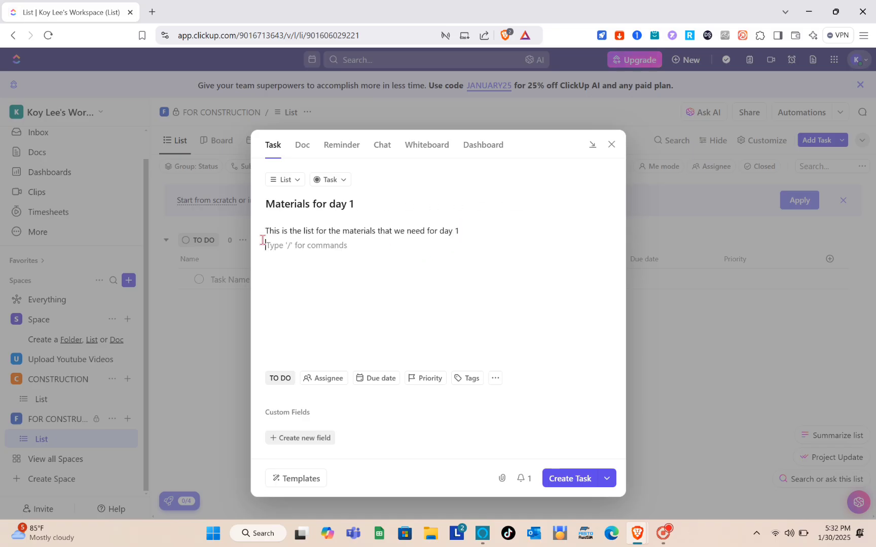
{"action": "key", "text": "BackSpace"}
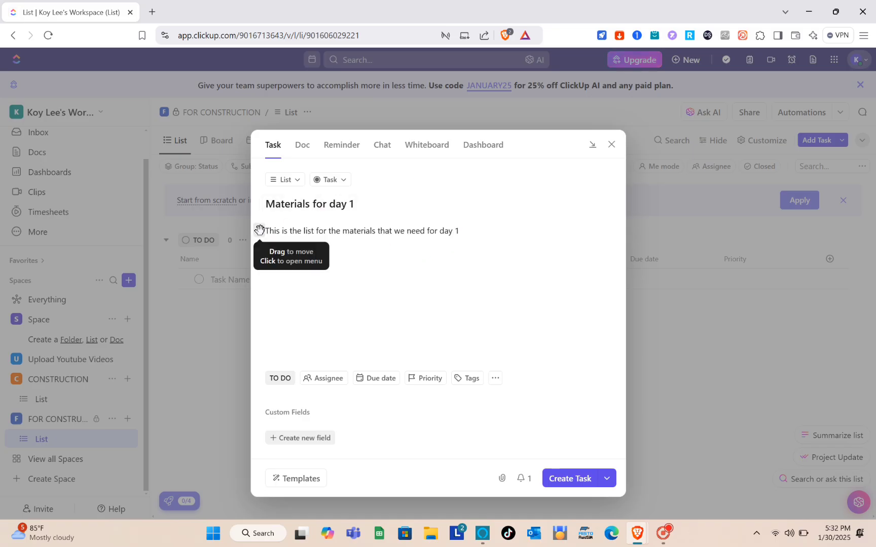
{"action": "left_click", "coordinate": [315, 352]}
{"action": "left_click", "coordinate": [315, 352]}
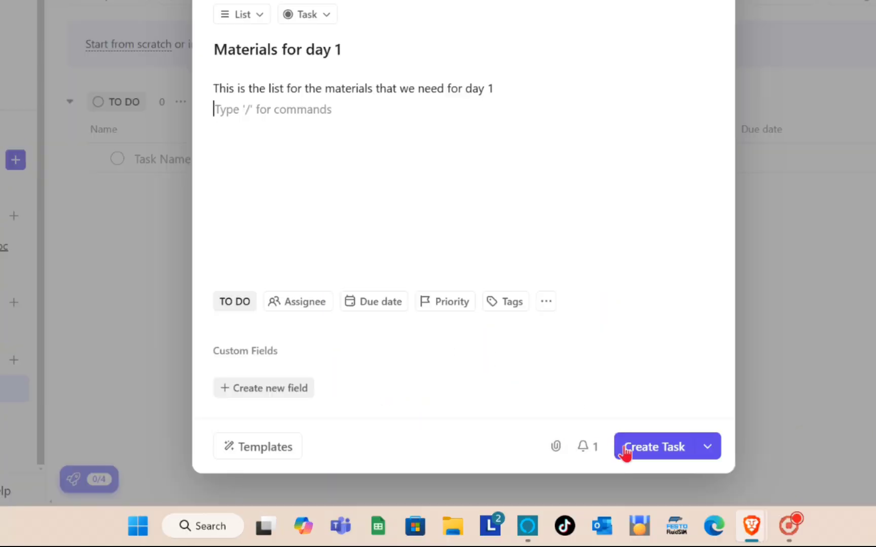
Apply the Activity List task template from the Template Center and scroll through its getting started guide
{"action": "left_click", "coordinate": [268, 450]}
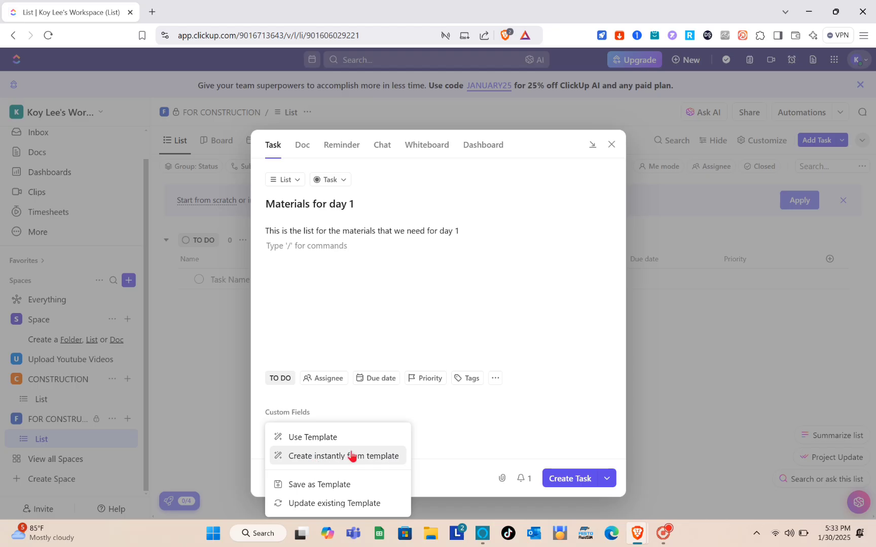
{"action": "left_click", "coordinate": [313, 439]}
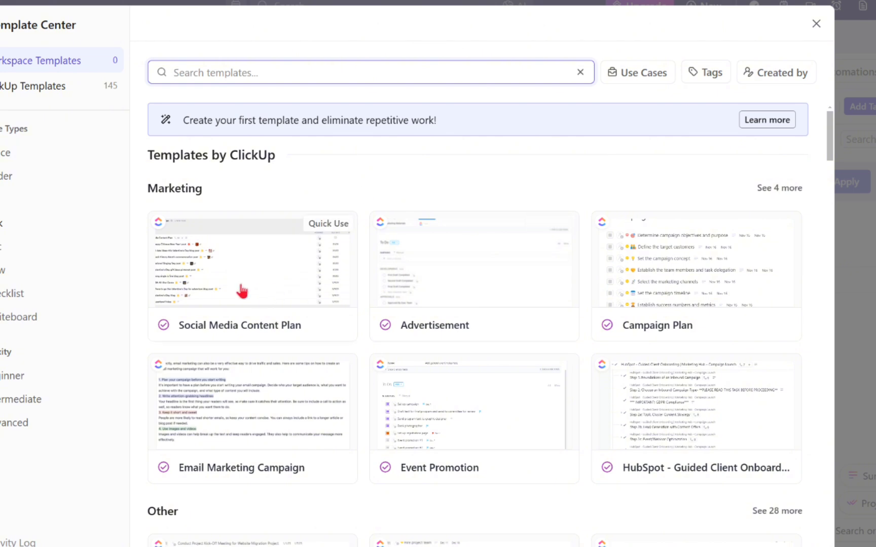
{"action": "scroll", "coordinate": [386, 290], "scroll_direction": "down", "scroll_amount": 3}
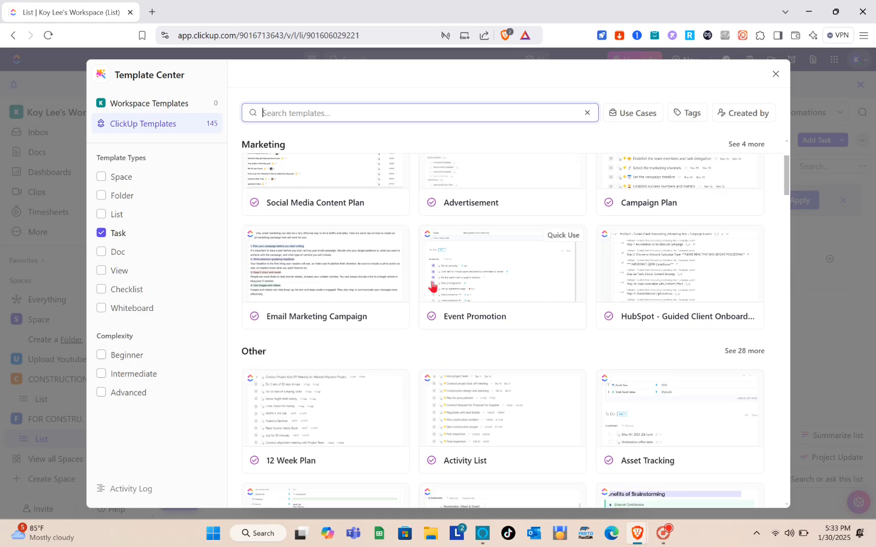
{"action": "scroll", "coordinate": [431, 286], "scroll_direction": "down", "scroll_amount": 3}
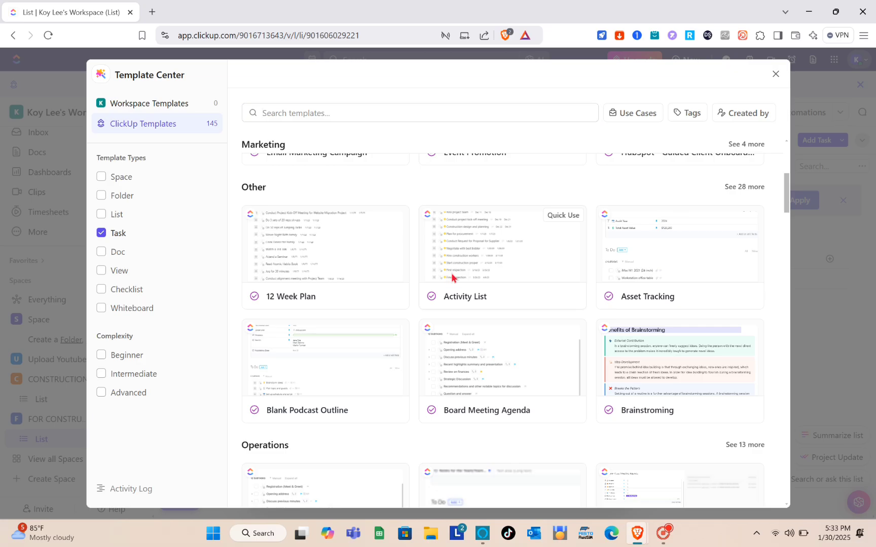
{"action": "left_click", "coordinate": [452, 277]}
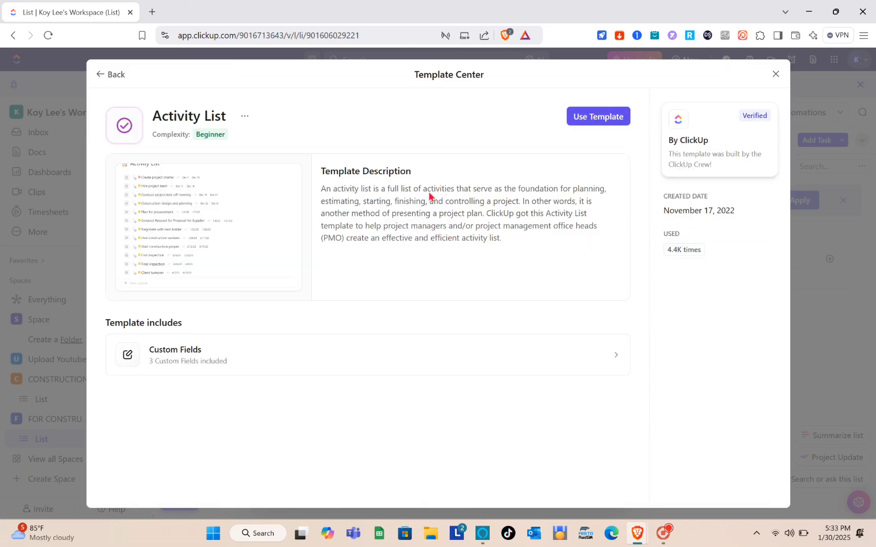
{"action": "left_click", "coordinate": [587, 123]}
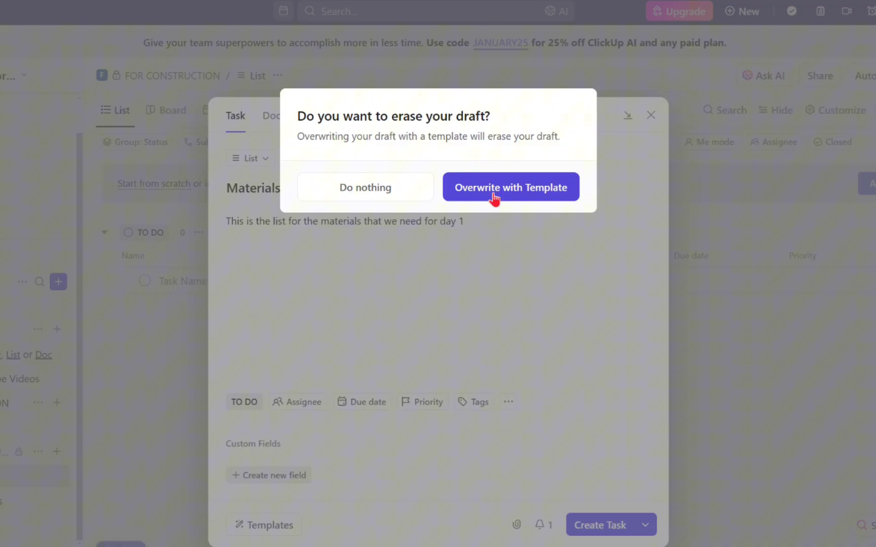
{"action": "left_click", "coordinate": [484, 208]}
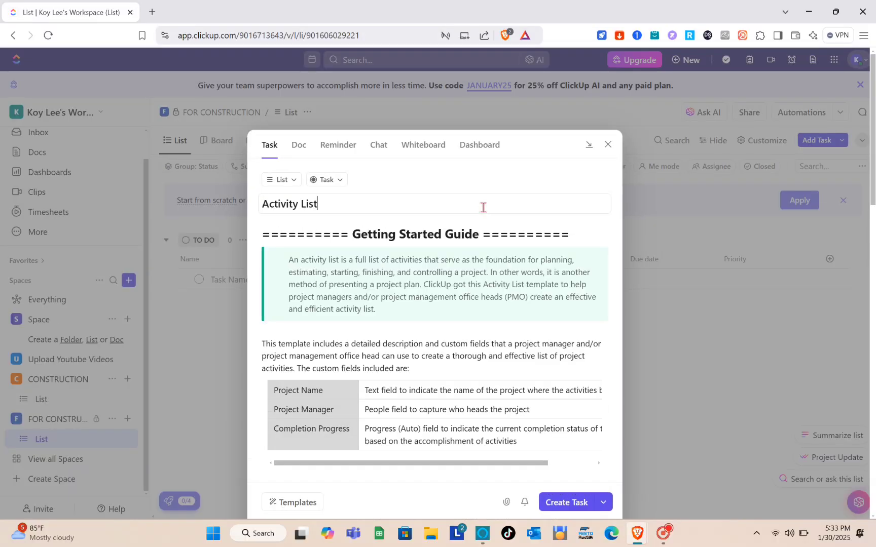
{"action": "scroll", "coordinate": [359, 313], "scroll_direction": "down", "scroll_amount": 3}
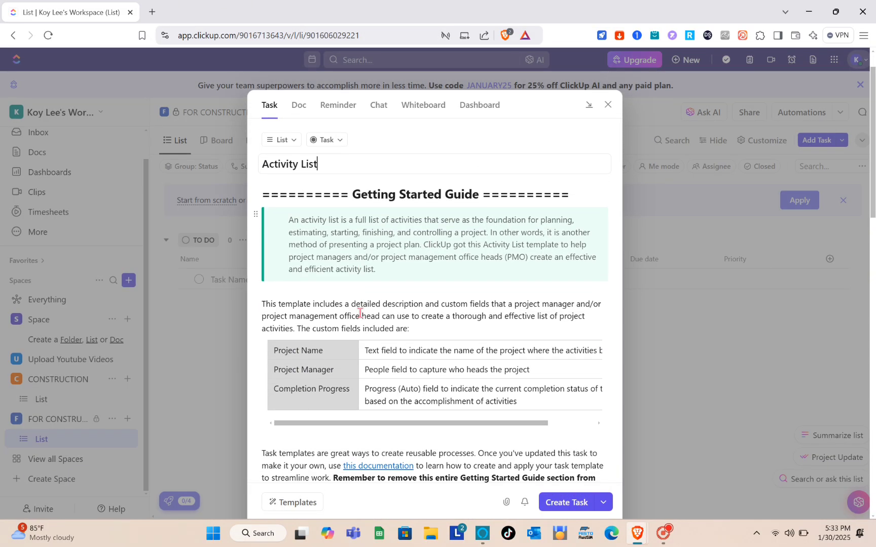
{"action": "scroll", "coordinate": [427, 258], "scroll_direction": "down", "scroll_amount": 5}
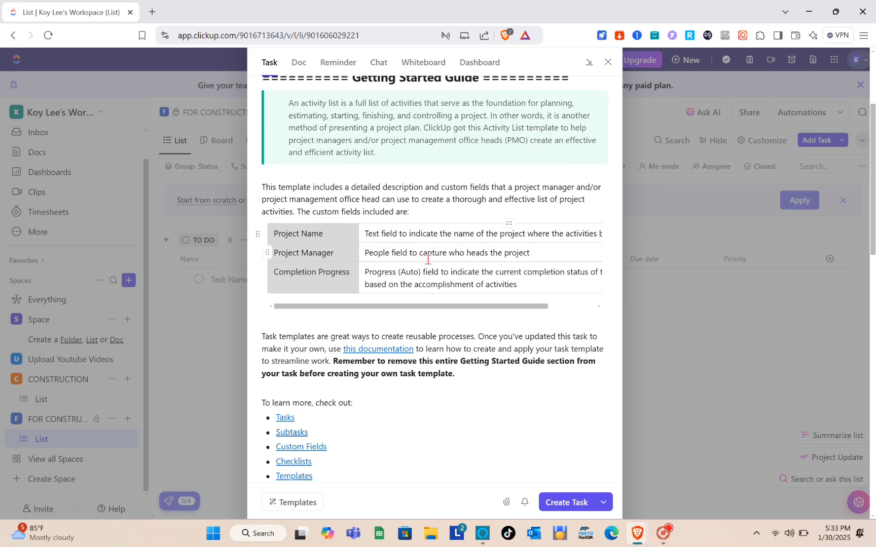
Review the template's subtasks and create the task from the Activity List template
{"action": "scroll", "coordinate": [428, 259], "scroll_direction": "down", "scroll_amount": 5}
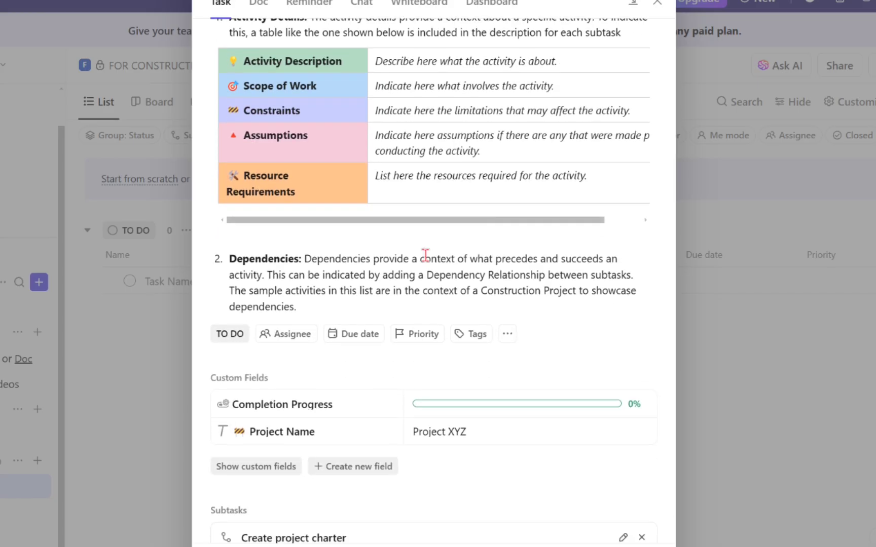
{"action": "scroll", "coordinate": [425, 254], "scroll_direction": "down", "scroll_amount": 7}
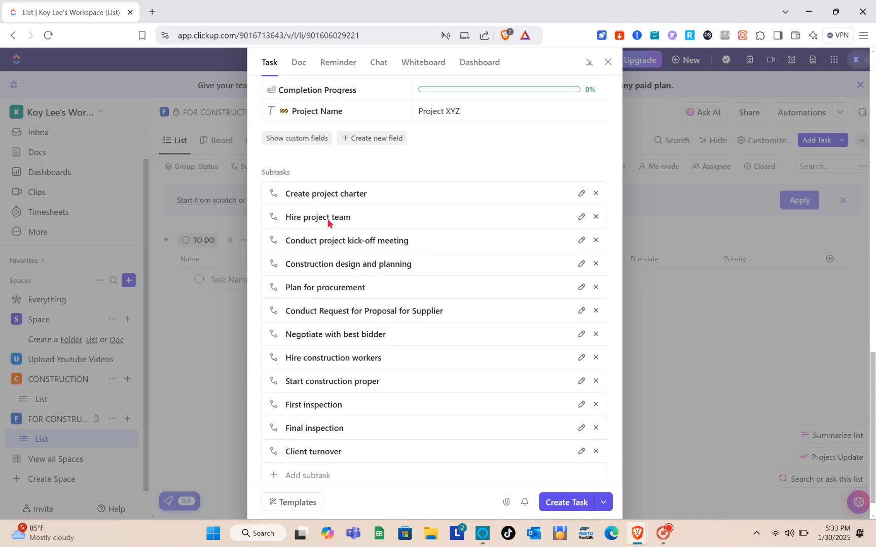
{"action": "scroll", "coordinate": [349, 232], "scroll_direction": "down", "scroll_amount": 1}
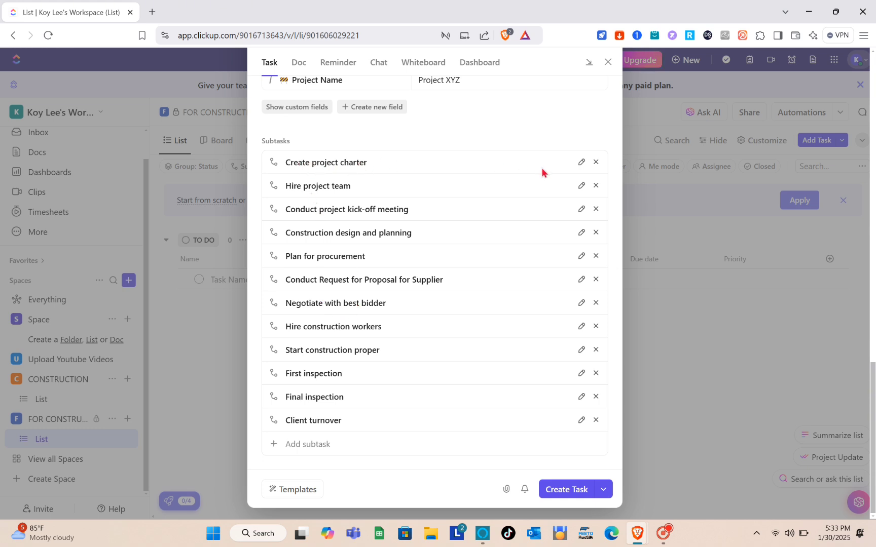
{"action": "left_click", "coordinate": [581, 162]}
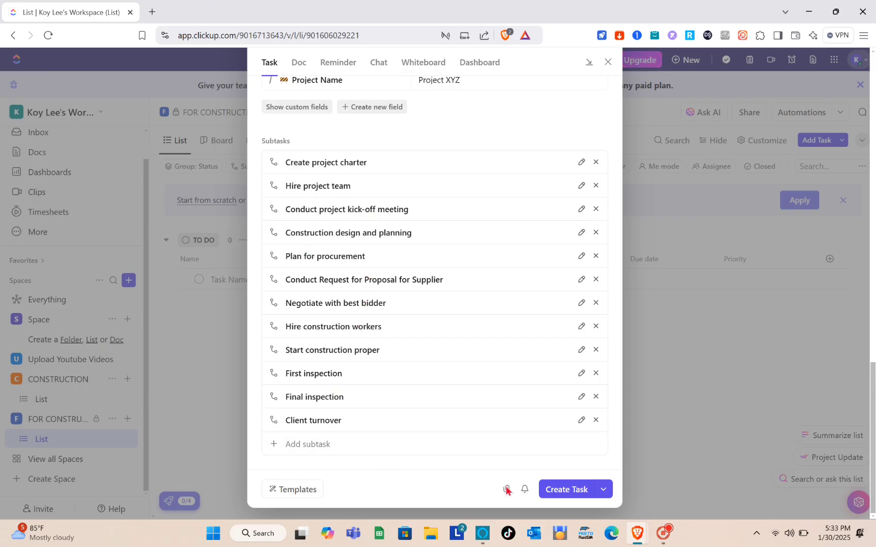
{"action": "left_click", "coordinate": [567, 495]}
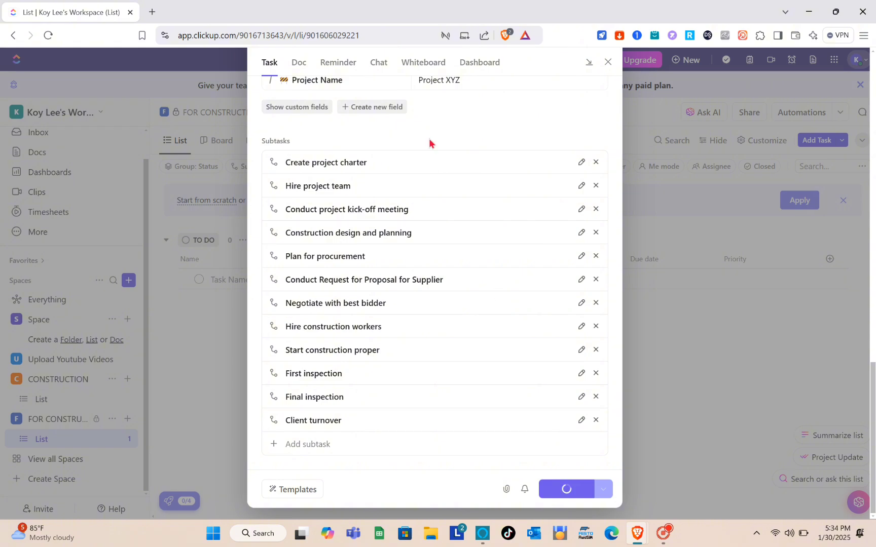
Open the newly created Activity List task from the list
{"action": "scroll", "coordinate": [428, 139], "scroll_direction": "up", "scroll_amount": 5}
{"action": "scroll", "coordinate": [429, 142], "scroll_direction": "up", "scroll_amount": 10}
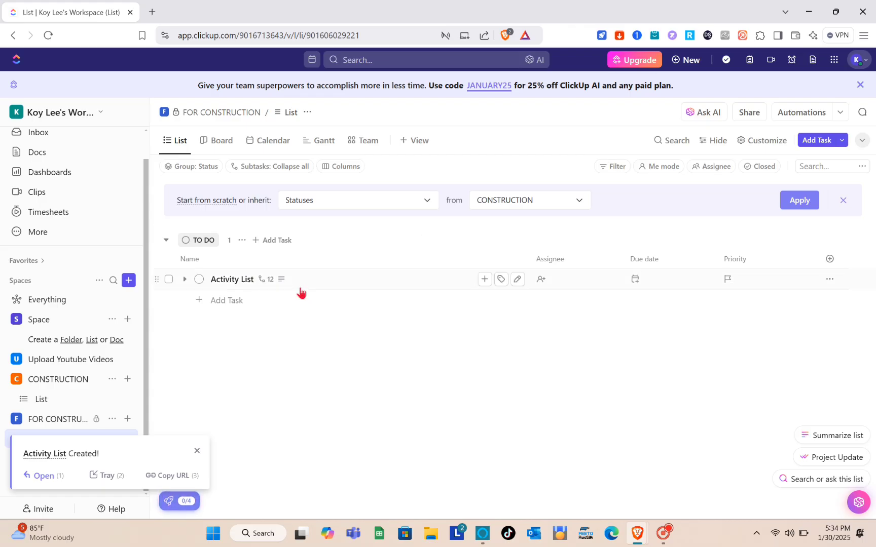
{"action": "left_click", "coordinate": [315, 278]}
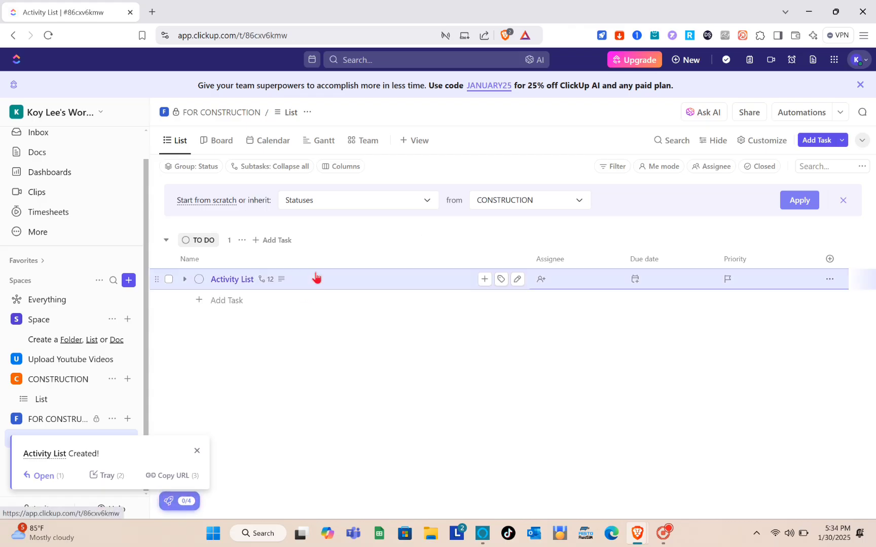
Scroll through the Activity List task's getting started guide, custom fields and subtasks
{"action": "scroll", "coordinate": [251, 334], "scroll_direction": "down", "scroll_amount": 1}
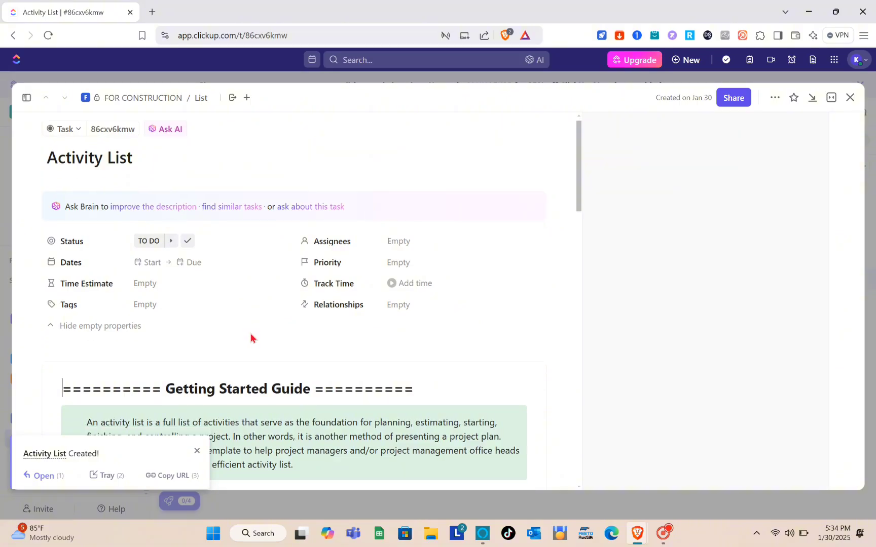
{"action": "scroll", "coordinate": [250, 336], "scroll_direction": "down", "scroll_amount": 4}
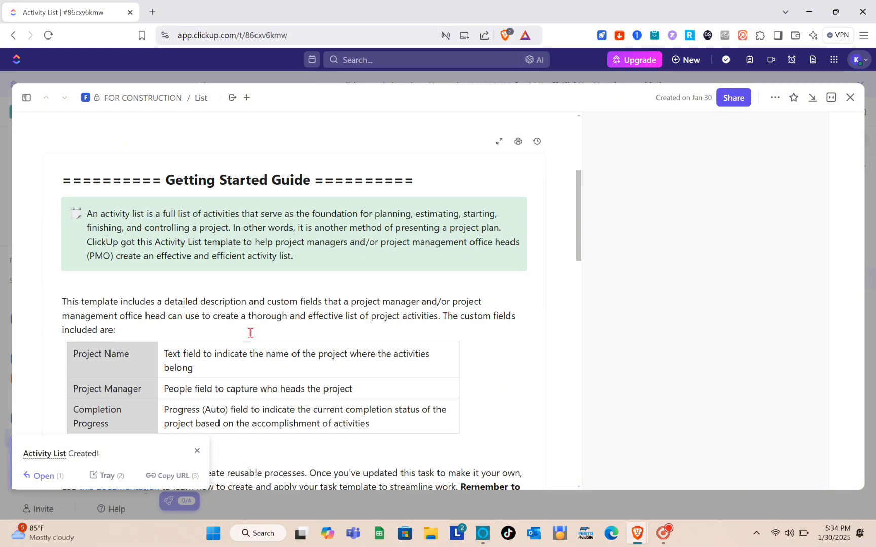
{"action": "scroll", "coordinate": [250, 332], "scroll_direction": "down", "scroll_amount": 7}
{"action": "scroll", "coordinate": [251, 333], "scroll_direction": "up", "scroll_amount": 4}
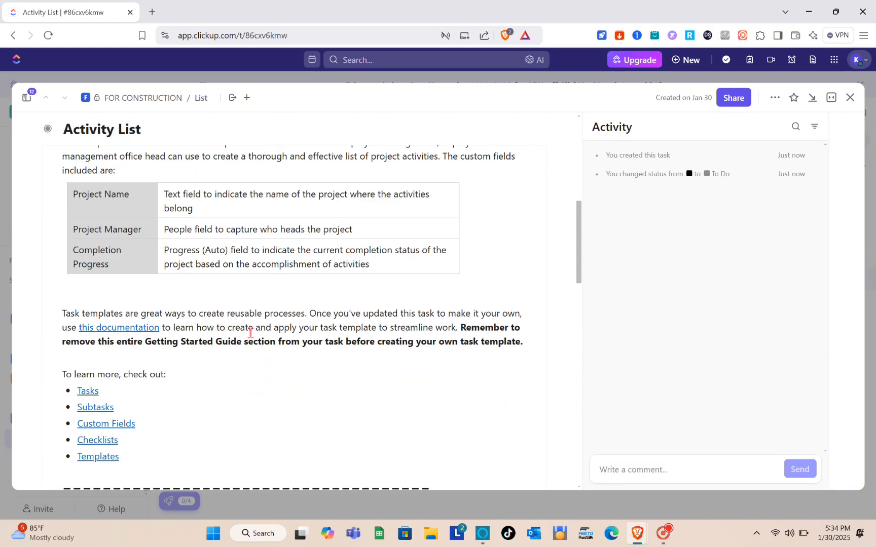
{"action": "scroll", "coordinate": [250, 333], "scroll_direction": "up", "scroll_amount": 1}
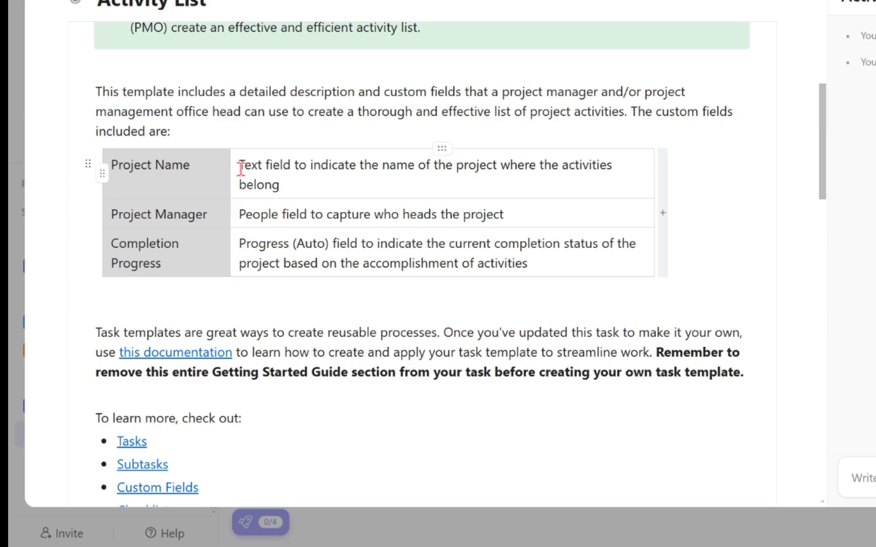
{"action": "scroll", "coordinate": [165, 249], "scroll_direction": "down", "scroll_amount": 4}
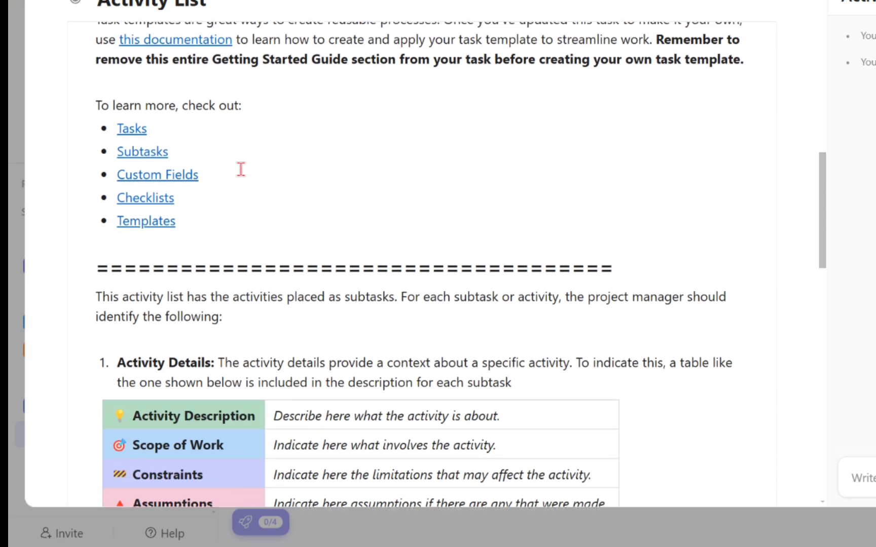
{"action": "scroll", "coordinate": [241, 169], "scroll_direction": "down", "scroll_amount": 3}
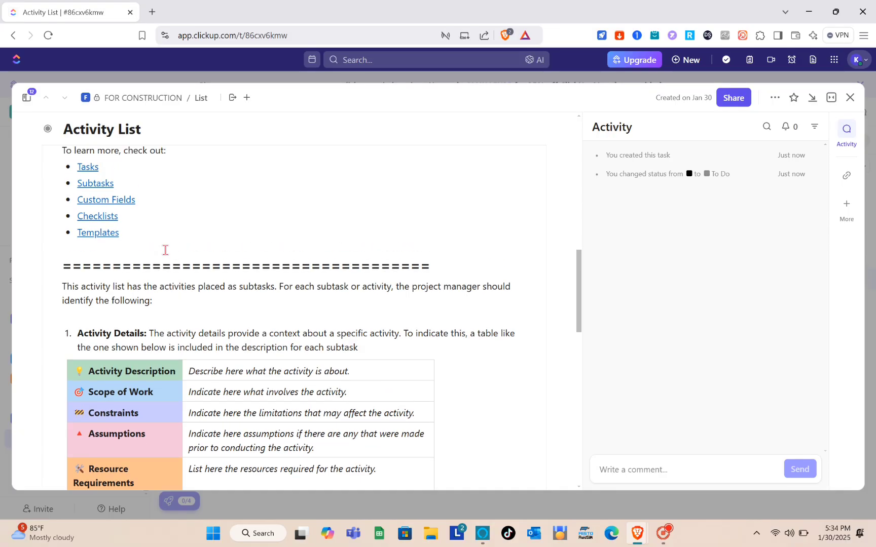
{"action": "scroll", "coordinate": [165, 249], "scroll_direction": "up", "scroll_amount": 1}
{"action": "scroll", "coordinate": [116, 284], "scroll_direction": "down", "scroll_amount": 5}
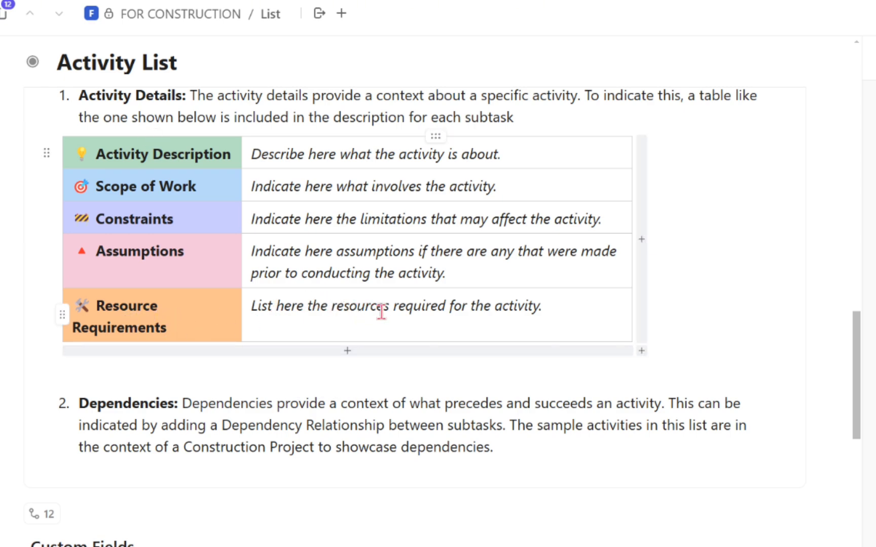
{"action": "scroll", "coordinate": [434, 308], "scroll_direction": "down", "scroll_amount": 2}
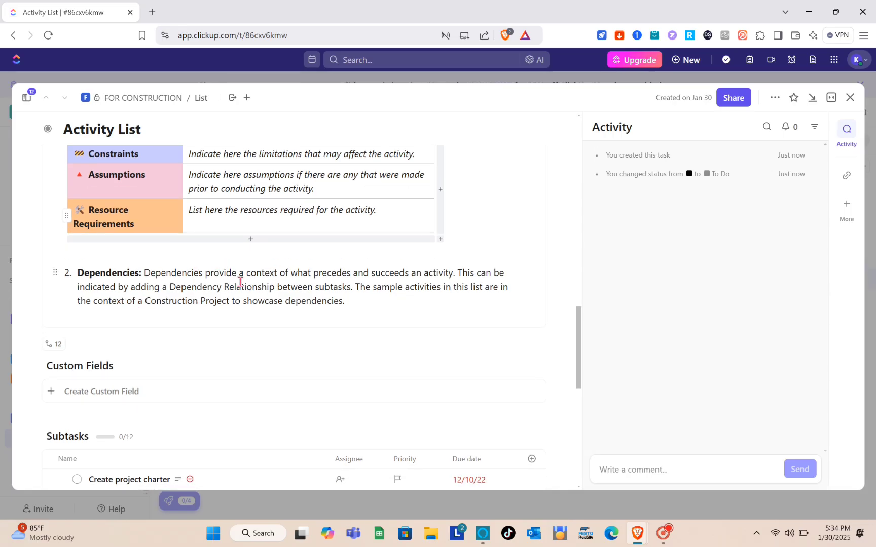
{"action": "scroll", "coordinate": [224, 282], "scroll_direction": "down", "scroll_amount": 3}
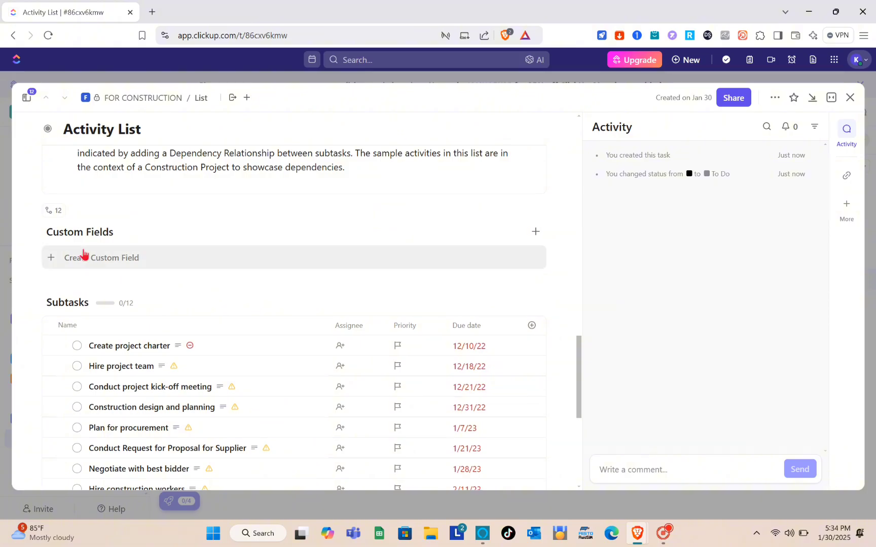
{"action": "scroll", "coordinate": [192, 274], "scroll_direction": "down", "scroll_amount": 3}
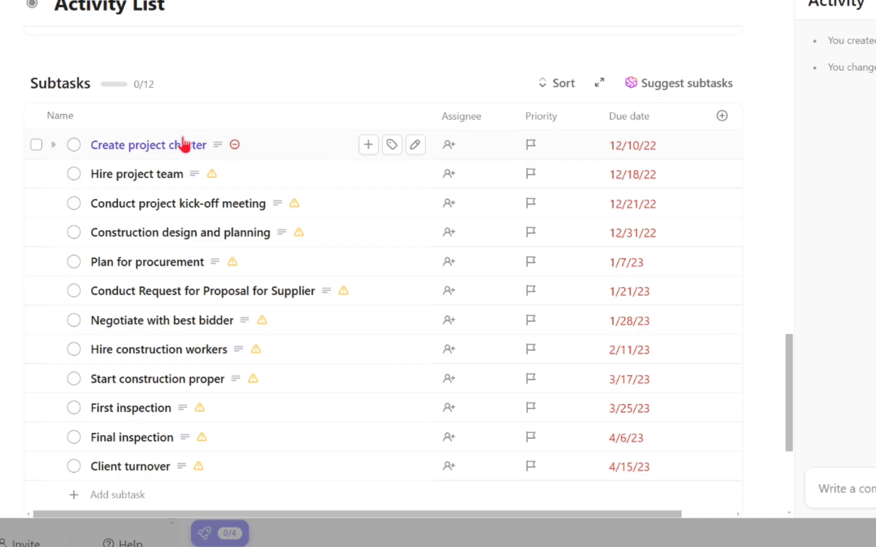
{"action": "scroll", "coordinate": [229, 164], "scroll_direction": "down", "scroll_amount": 2}
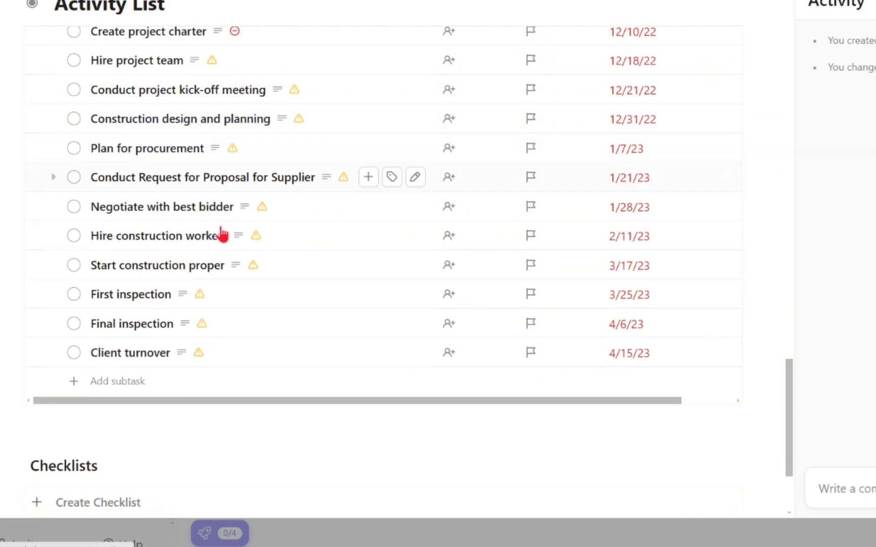
{"action": "scroll", "coordinate": [221, 234], "scroll_direction": "up", "scroll_amount": 2}
{"action": "scroll", "coordinate": [222, 234], "scroll_direction": "up", "scroll_amount": 1}
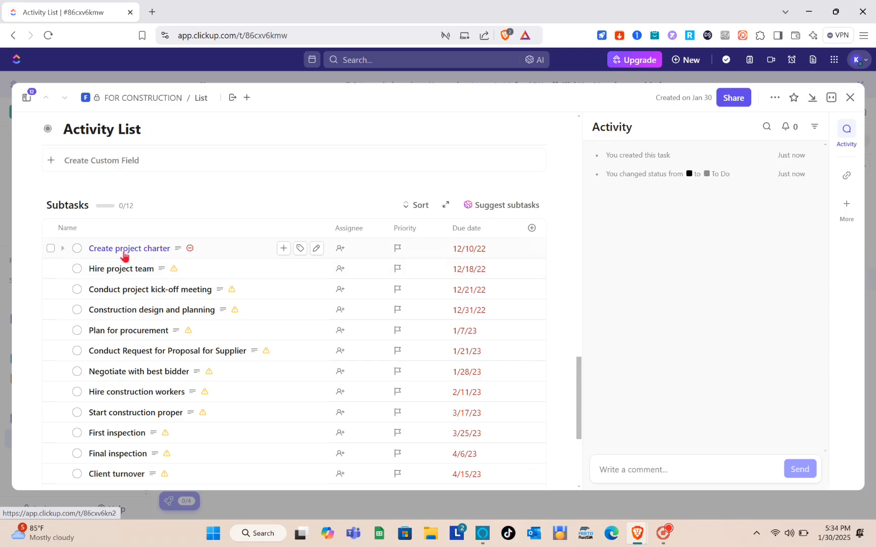
Set the status of the Create project charter subtask to PLANNING
{"action": "left_click", "coordinate": [77, 249]}
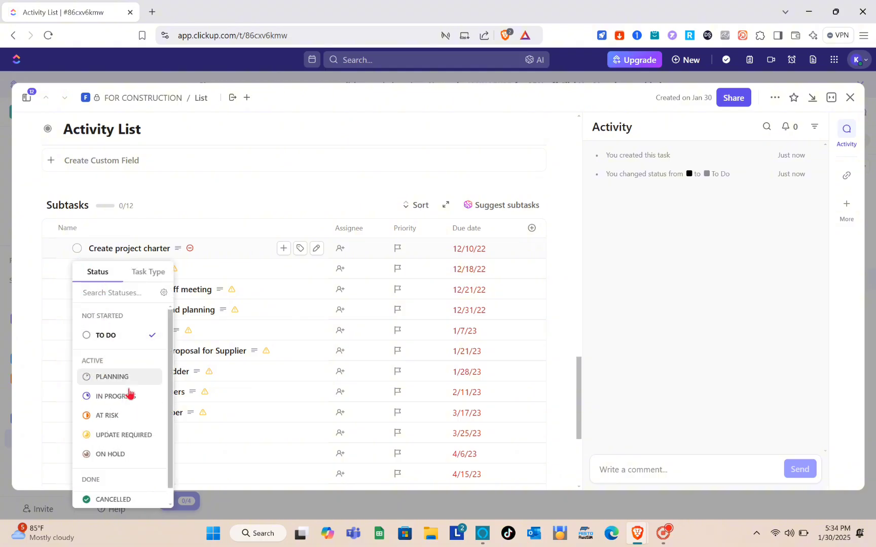
{"action": "scroll", "coordinate": [122, 413], "scroll_direction": "down", "scroll_amount": 1}
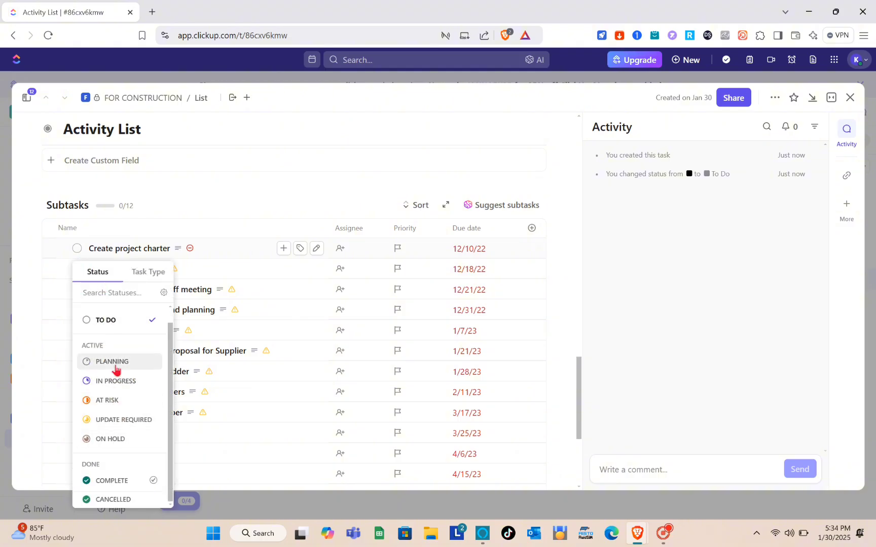
{"action": "left_click", "coordinate": [114, 363]}
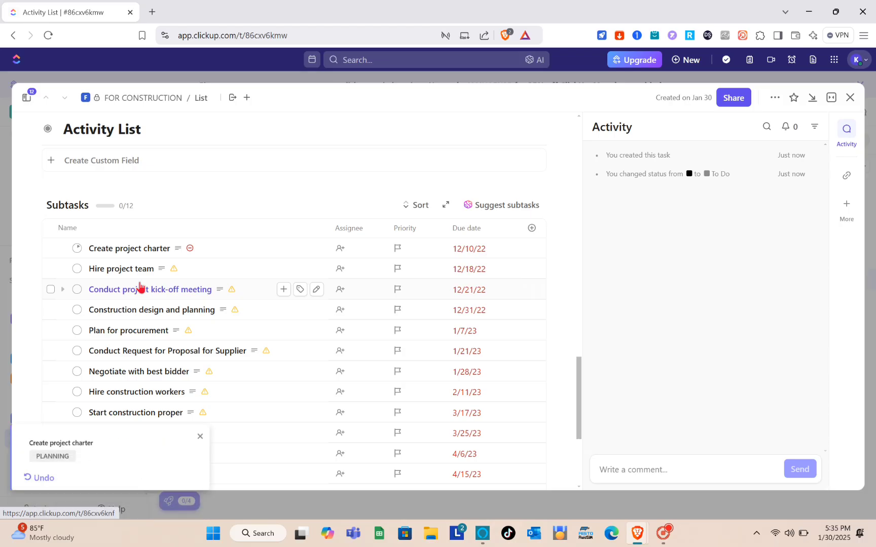
Mark the Hire project team subtask COMPLETE, accepting the dependency warning to change it to a done status
{"action": "scroll", "coordinate": [127, 254], "scroll_direction": "down", "scroll_amount": 1}
{"action": "scroll", "coordinate": [152, 285], "scroll_direction": "down", "scroll_amount": 1}
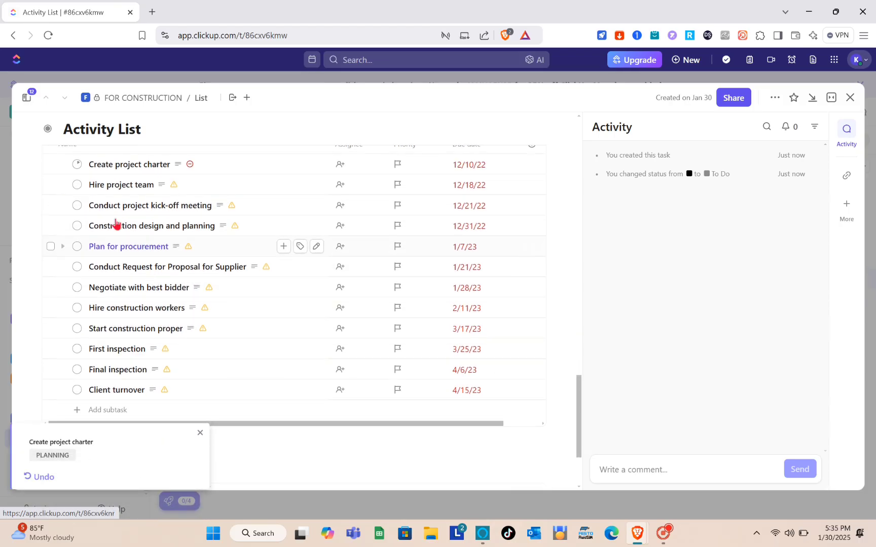
{"action": "left_click", "coordinate": [76, 185]}
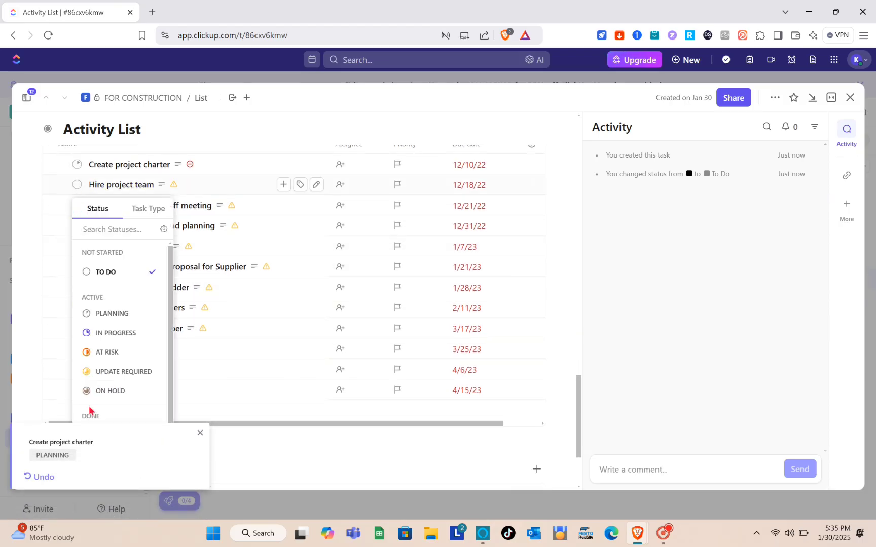
{"action": "scroll", "coordinate": [89, 410], "scroll_direction": "down", "scroll_amount": 1}
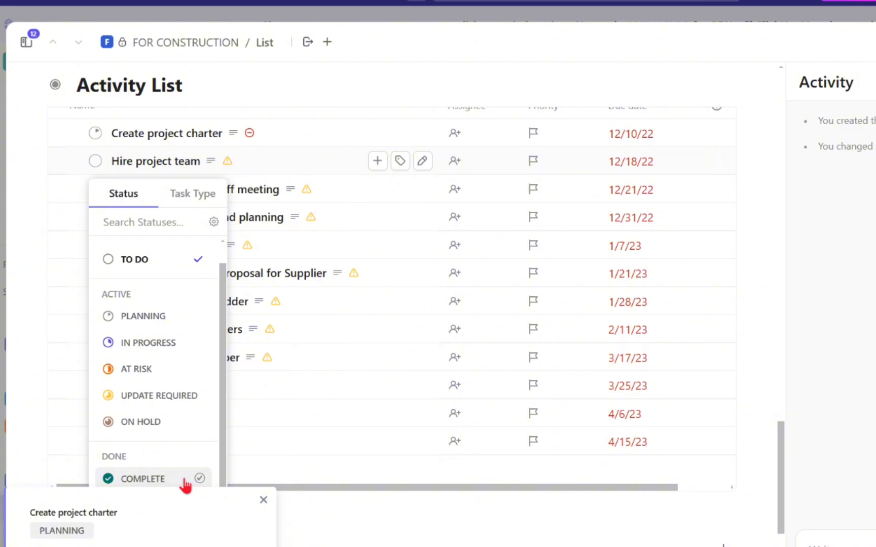
{"action": "left_click", "coordinate": [185, 484]}
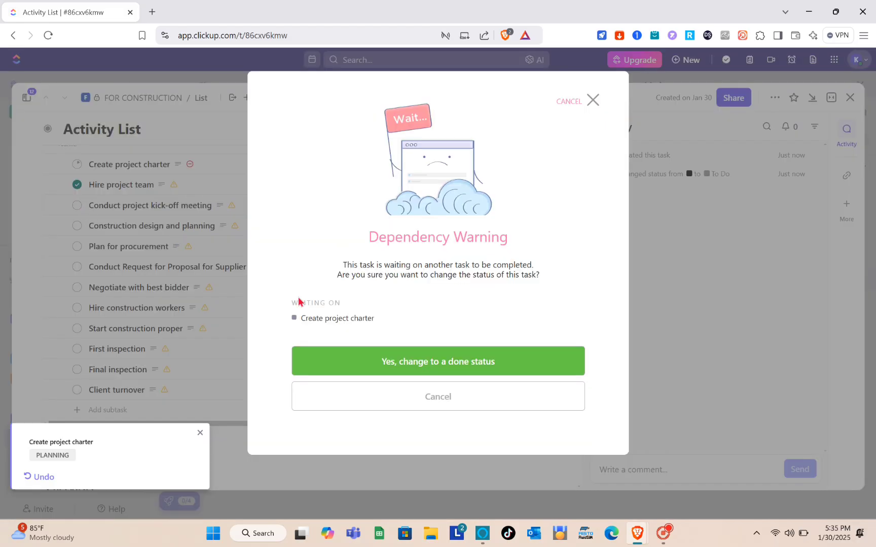
{"action": "left_click", "coordinate": [444, 372]}
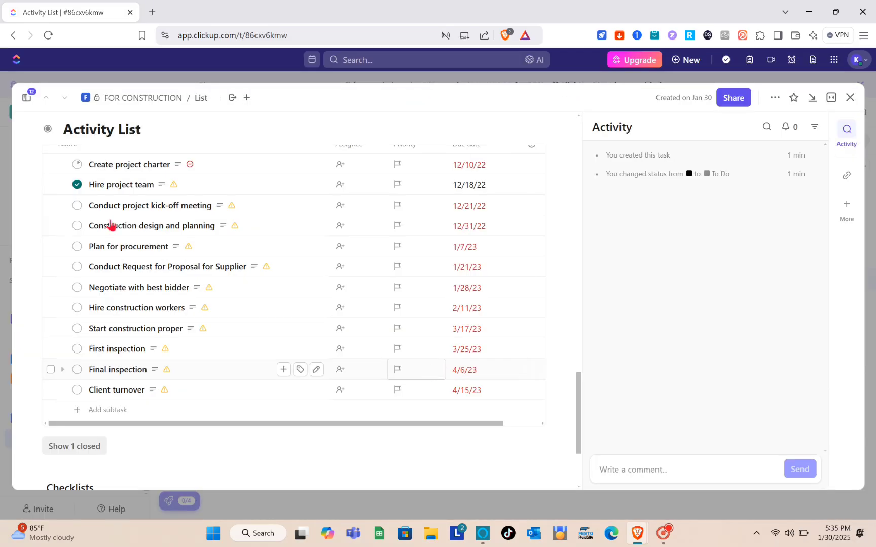
Open the Conduct project kick-off meeting subtask to inspect it, then return to the parent Activity List task
{"action": "left_click", "coordinate": [87, 209]}
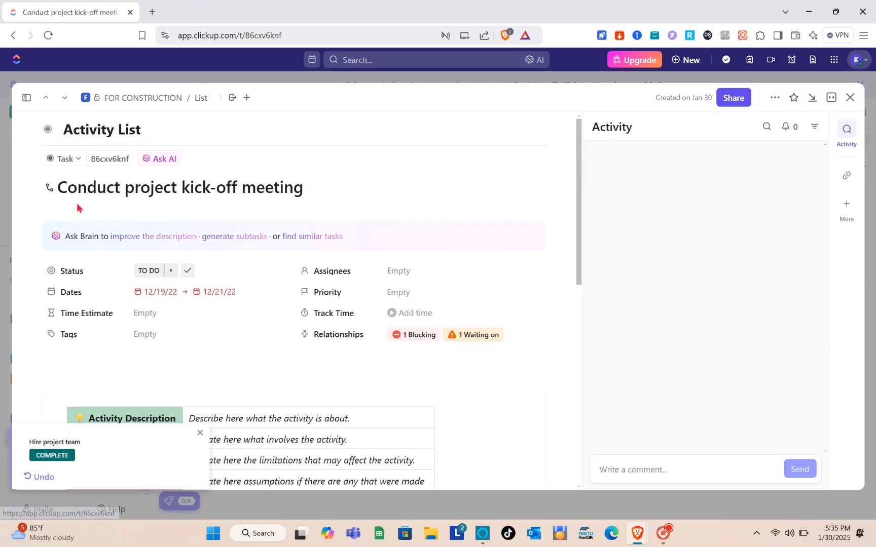
{"action": "scroll", "coordinate": [181, 303], "scroll_direction": "down", "scroll_amount": 2}
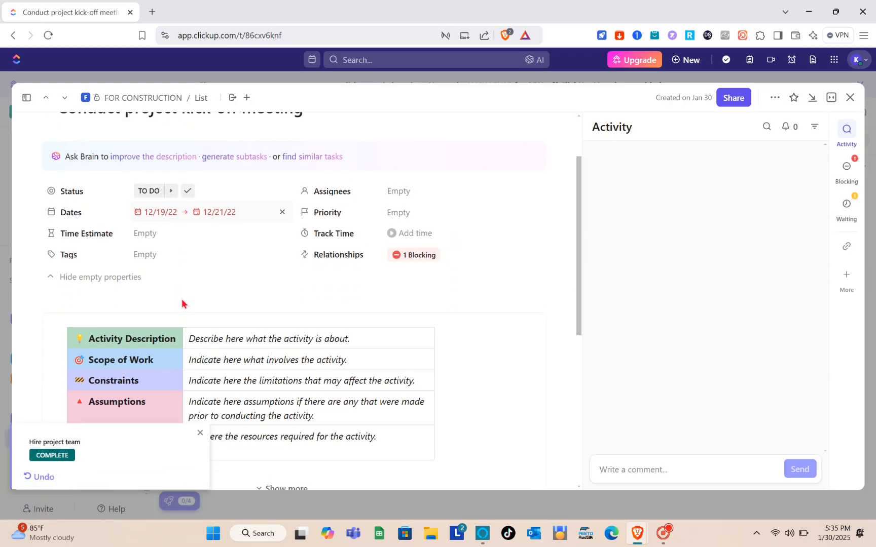
{"action": "scroll", "coordinate": [181, 303], "scroll_direction": "down", "scroll_amount": 5}
{"action": "scroll", "coordinate": [182, 304], "scroll_direction": "down", "scroll_amount": 3}
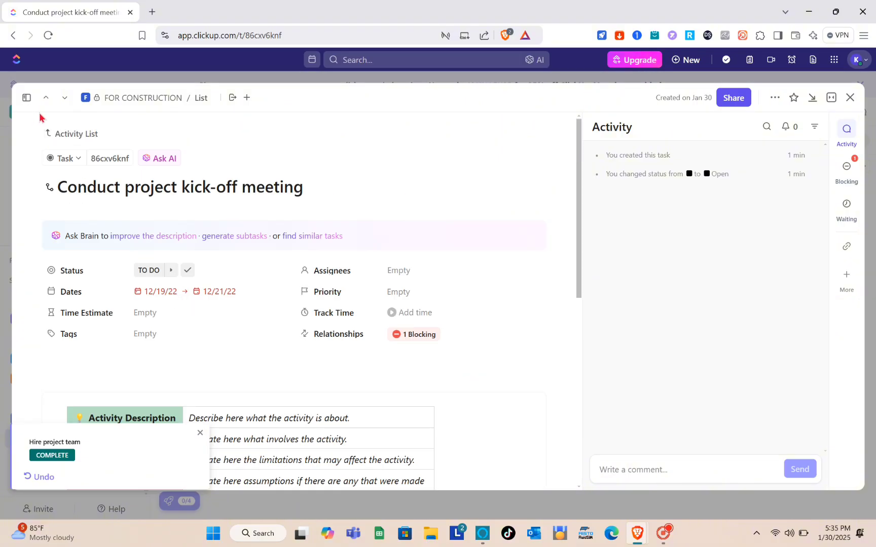
{"action": "left_click", "coordinate": [61, 134]}
{"action": "scroll", "coordinate": [89, 358], "scroll_direction": "down", "scroll_amount": 10}
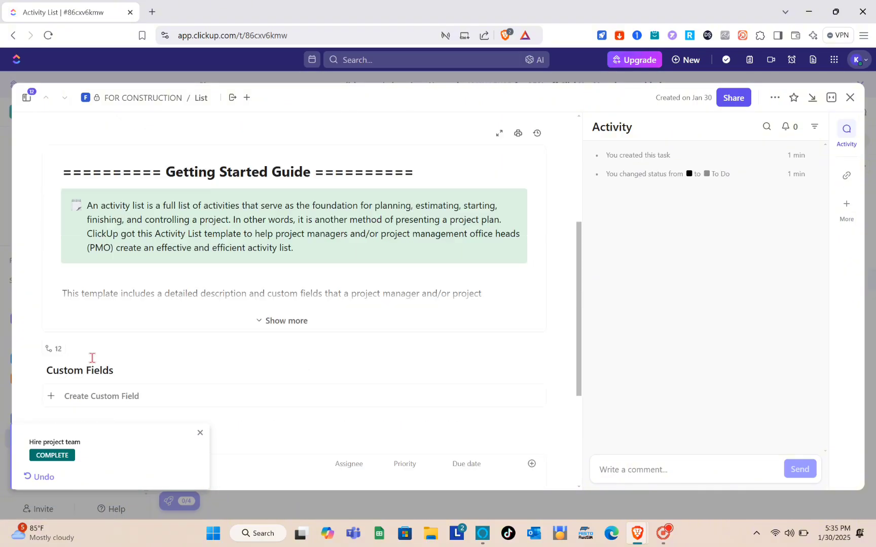
{"action": "scroll", "coordinate": [93, 362], "scroll_direction": "down", "scroll_amount": 5}
{"action": "scroll", "coordinate": [92, 364], "scroll_direction": "up", "scroll_amount": 4}
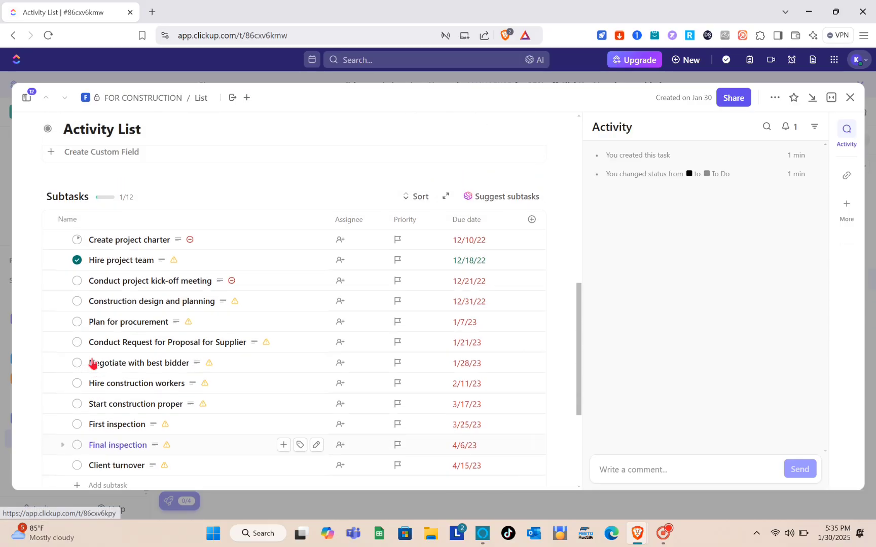
Set the status of the Conduct project kick-off meeting subtask to IN PROGRESS
{"action": "left_click", "coordinate": [77, 285]}
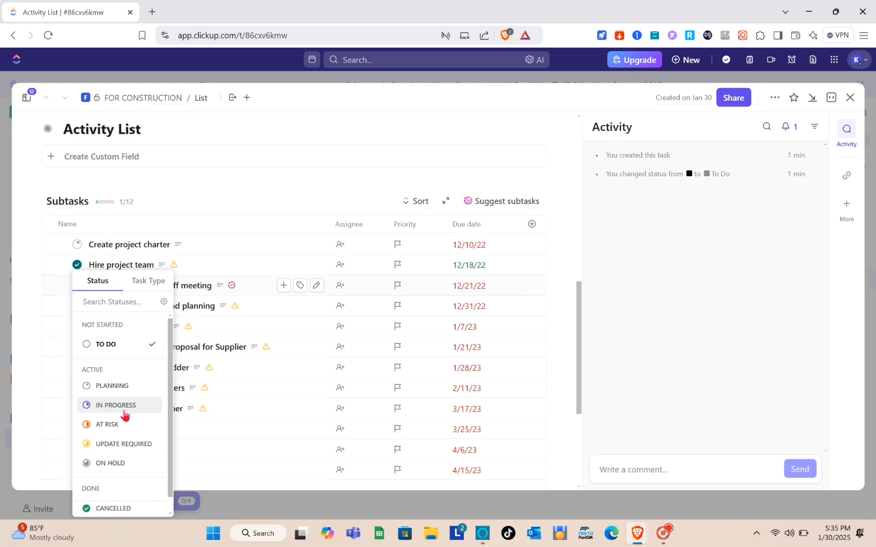
{"action": "left_click", "coordinate": [124, 411]}
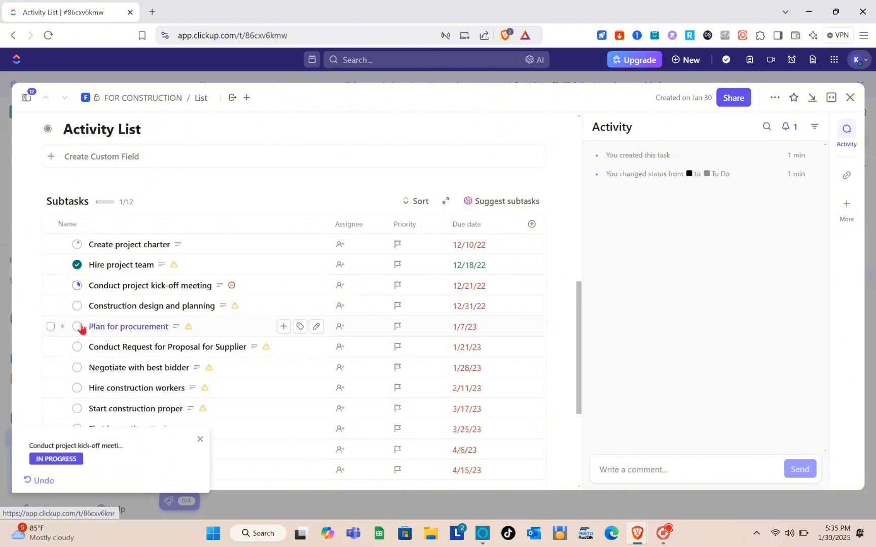
Set the status of the Construction design and planning subtask to PLANNING
{"action": "left_click", "coordinate": [77, 307]}
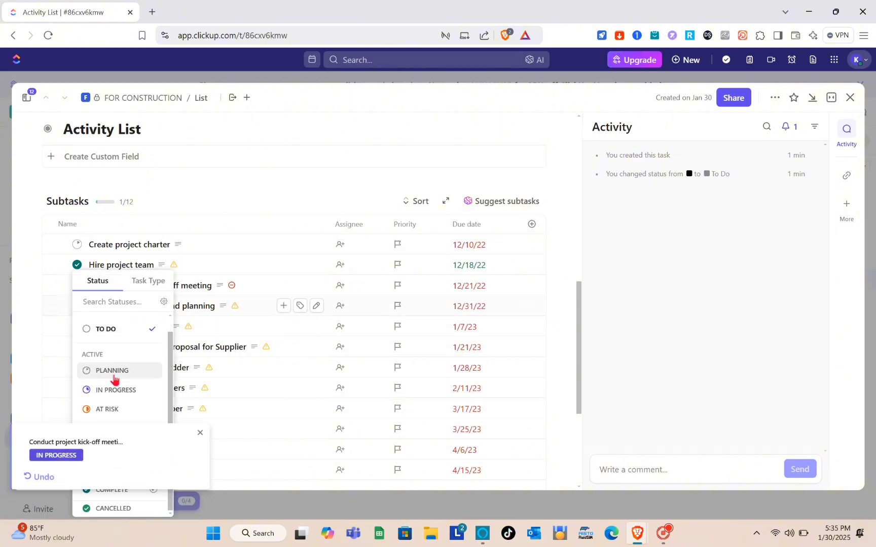
{"action": "left_click", "coordinate": [112, 371]}
{"action": "scroll", "coordinate": [114, 379], "scroll_direction": "down", "scroll_amount": 3}
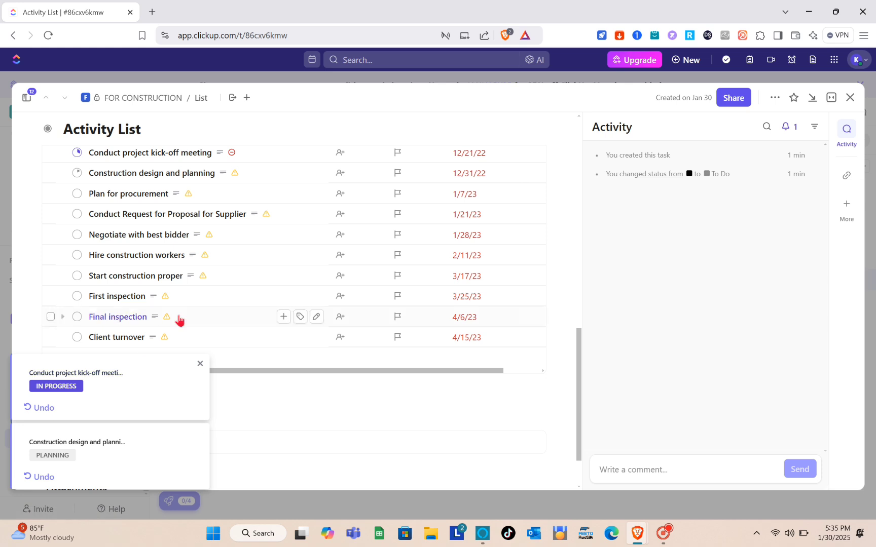
{"action": "scroll", "coordinate": [179, 319], "scroll_direction": "up", "scroll_amount": 1}
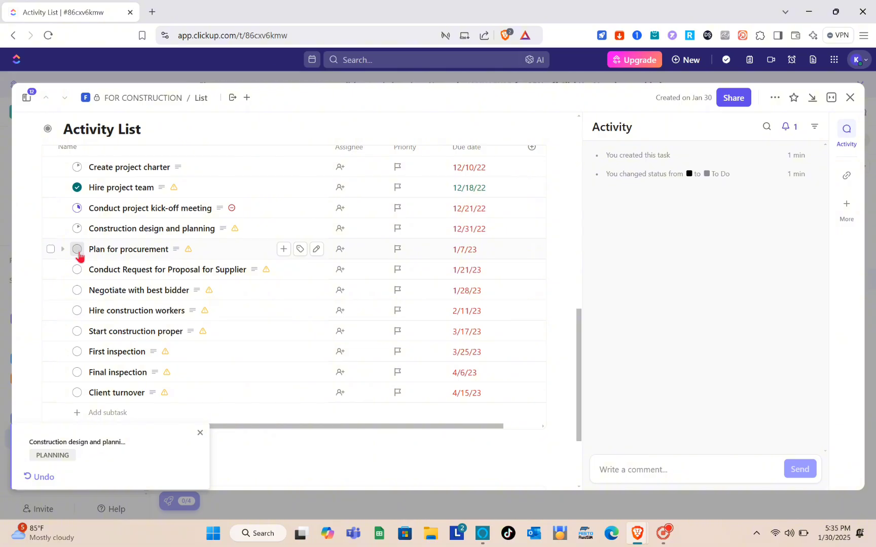
Set the status of the Plan for procurement subtask to PLANNING
{"action": "left_click", "coordinate": [78, 251]}
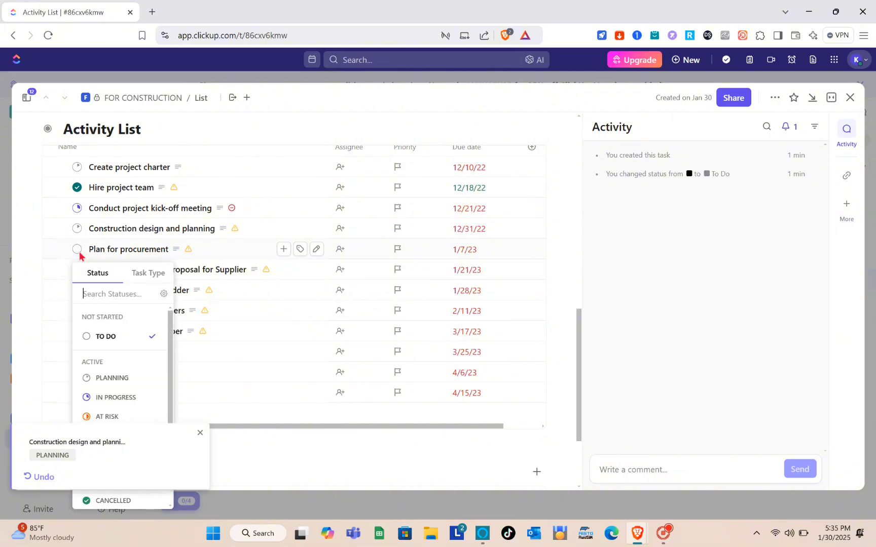
{"action": "left_click", "coordinate": [115, 377]}
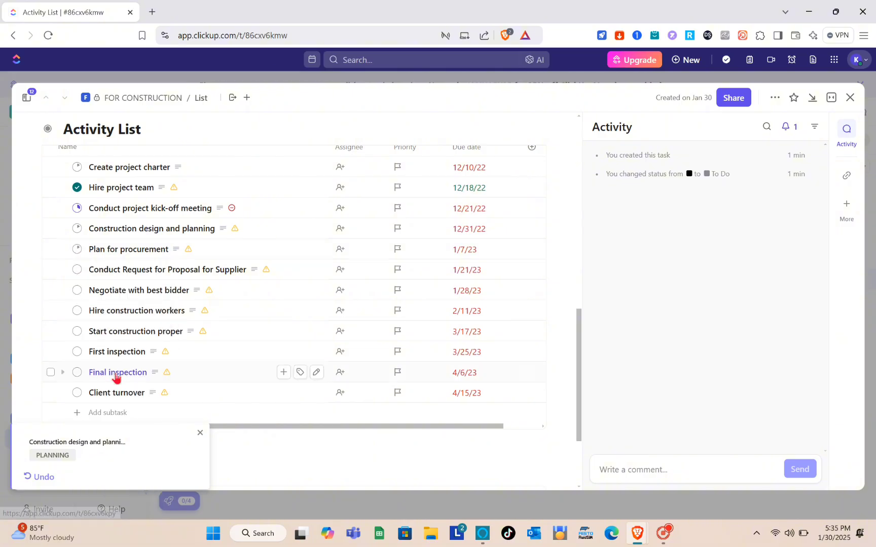
Set the status of the Conduct Request for Proposal for Supplier subtask to UPDATE REQUIRED
{"action": "left_click", "coordinate": [78, 272]}
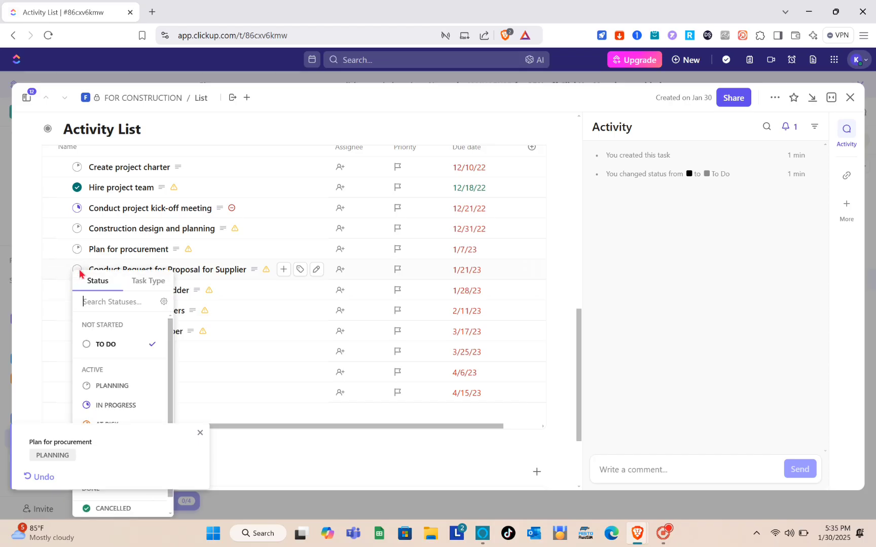
{"action": "left_click", "coordinate": [199, 433]}
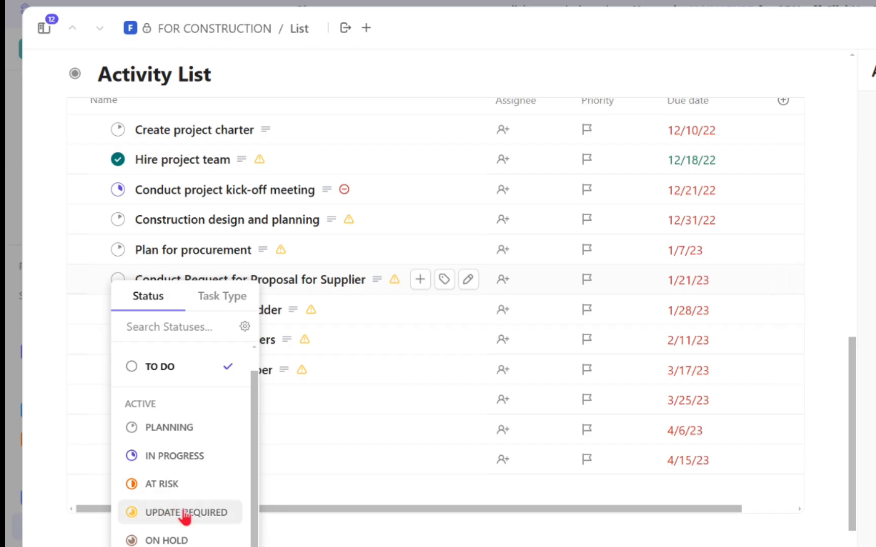
{"action": "left_click", "coordinate": [184, 513]}
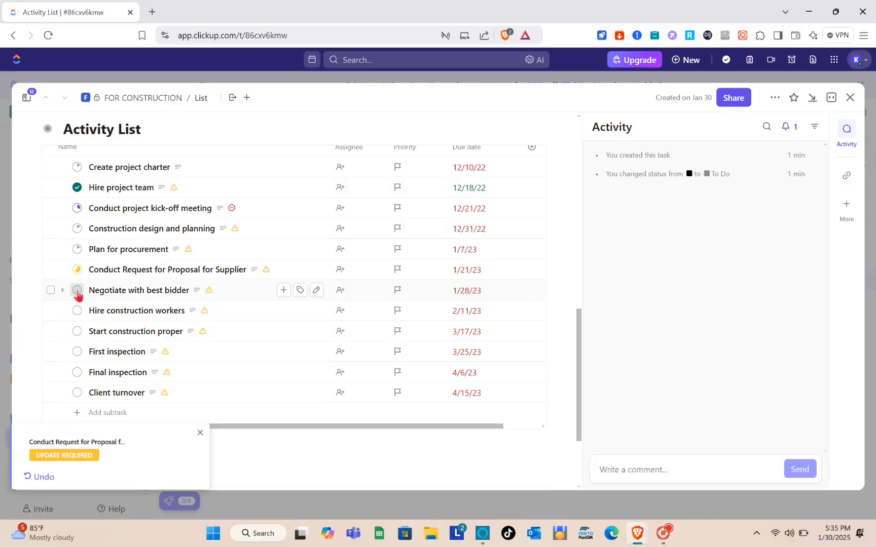
Create a checklist in the Activity List task below the subtasks
{"action": "left_click", "coordinate": [77, 291]}
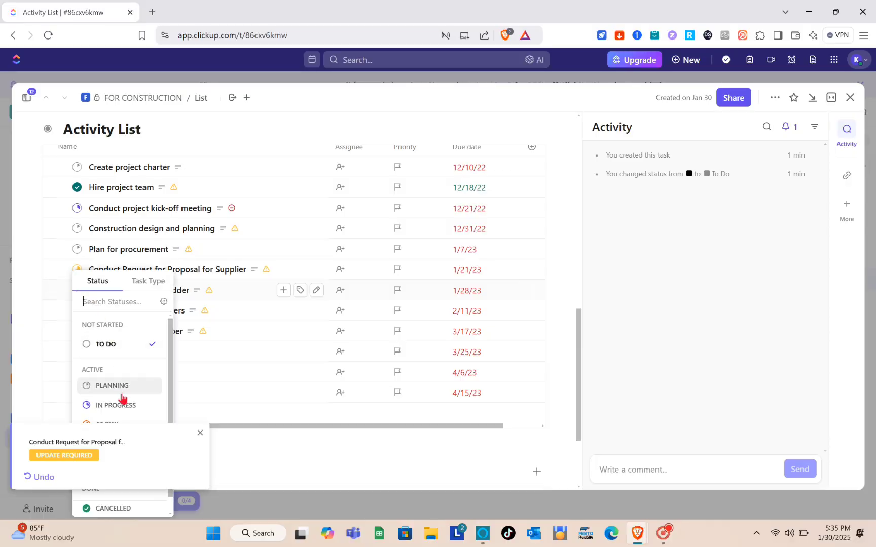
{"action": "left_click", "coordinate": [287, 351]}
{"action": "scroll", "coordinate": [134, 314], "scroll_direction": "down", "scroll_amount": 2}
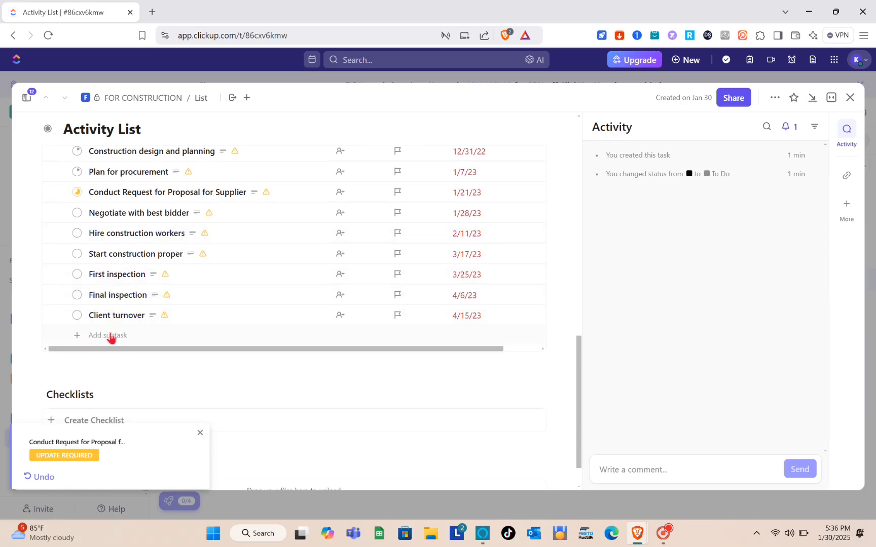
{"action": "scroll", "coordinate": [111, 338], "scroll_direction": "down", "scroll_amount": 1}
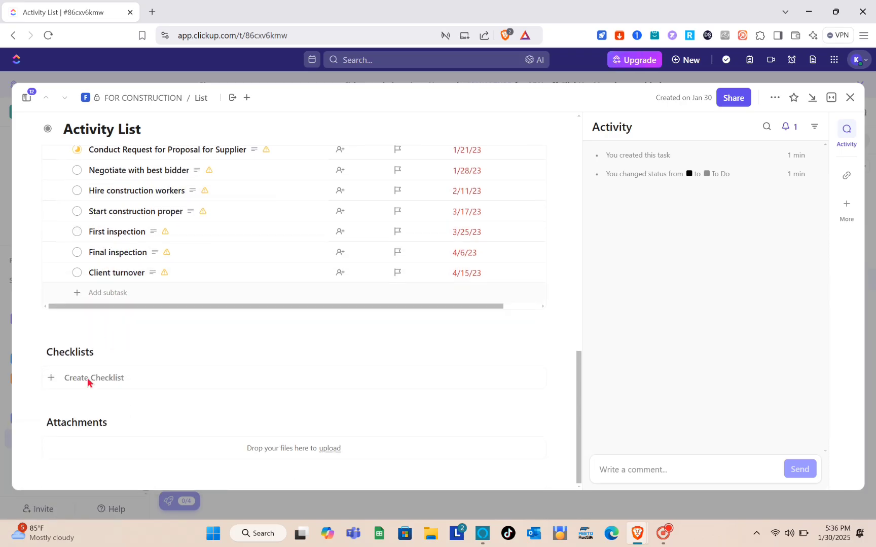
{"action": "left_click", "coordinate": [111, 381]}
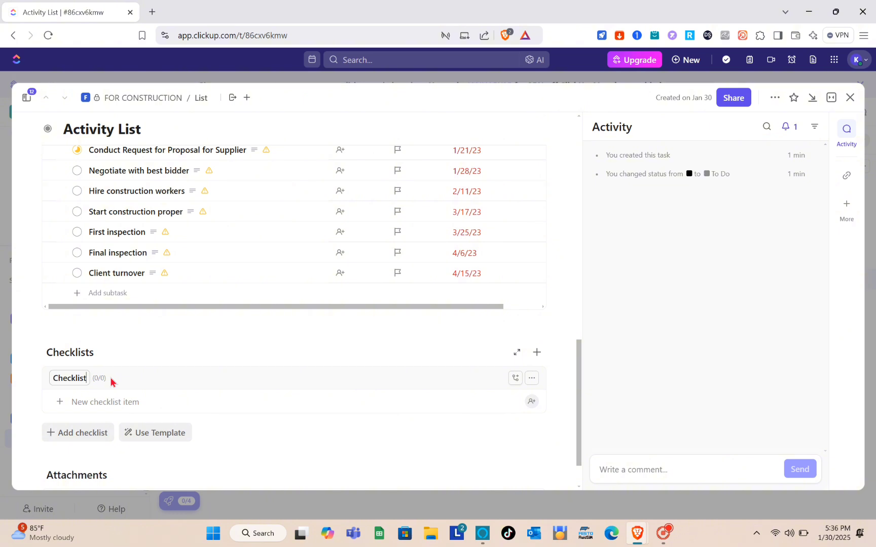
{"action": "scroll", "coordinate": [150, 390], "scroll_direction": "down", "scroll_amount": 1}
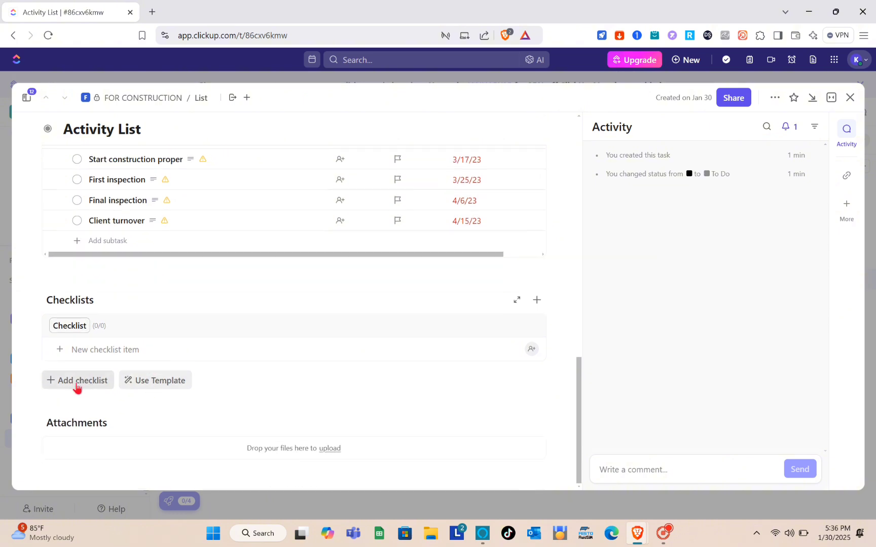
{"action": "left_click", "coordinate": [156, 387]}
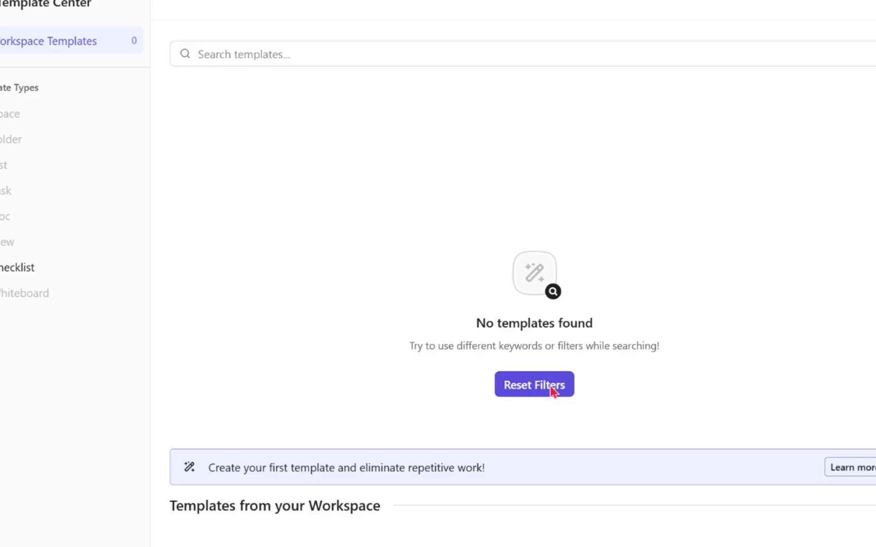
{"action": "left_click", "coordinate": [521, 357]}
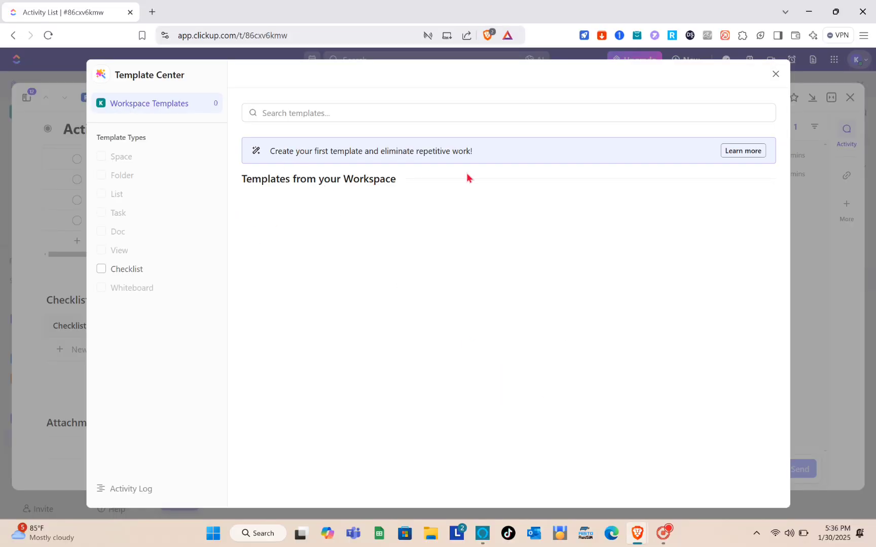
{"action": "left_click", "coordinate": [775, 74]}
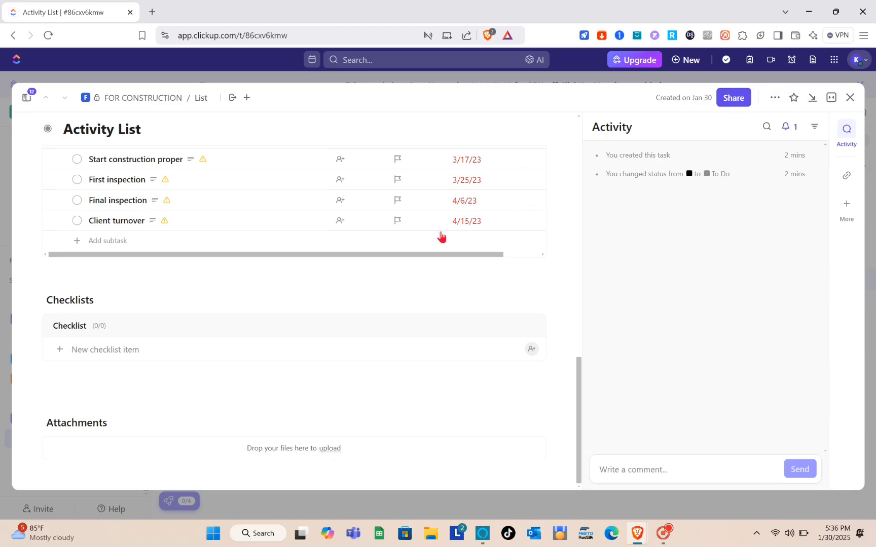
Assign the Create project charter subtask to yourself
{"action": "scroll", "coordinate": [440, 236], "scroll_direction": "up", "scroll_amount": 5}
{"action": "scroll", "coordinate": [436, 284], "scroll_direction": "up", "scroll_amount": 3}
{"action": "scroll", "coordinate": [436, 297], "scroll_direction": "down", "scroll_amount": 7}
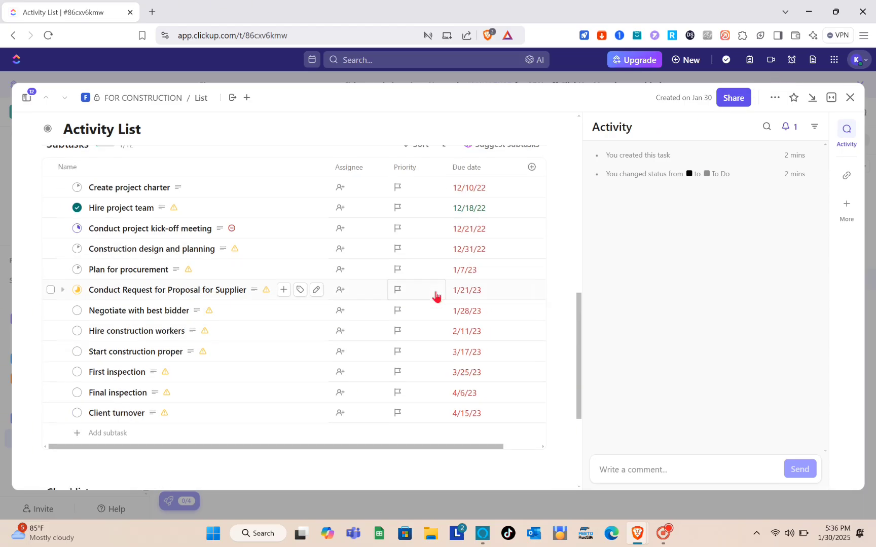
{"action": "left_click", "coordinate": [474, 190]}
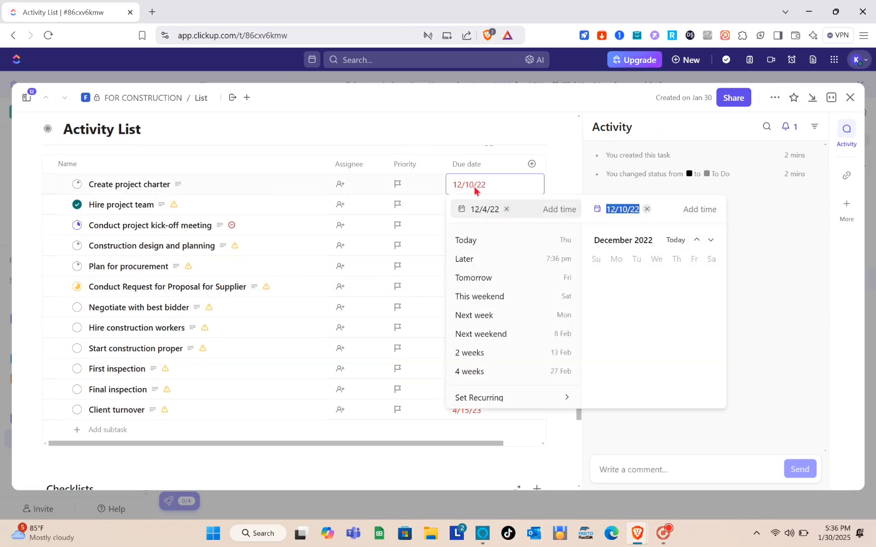
{"action": "left_click", "coordinate": [474, 189]}
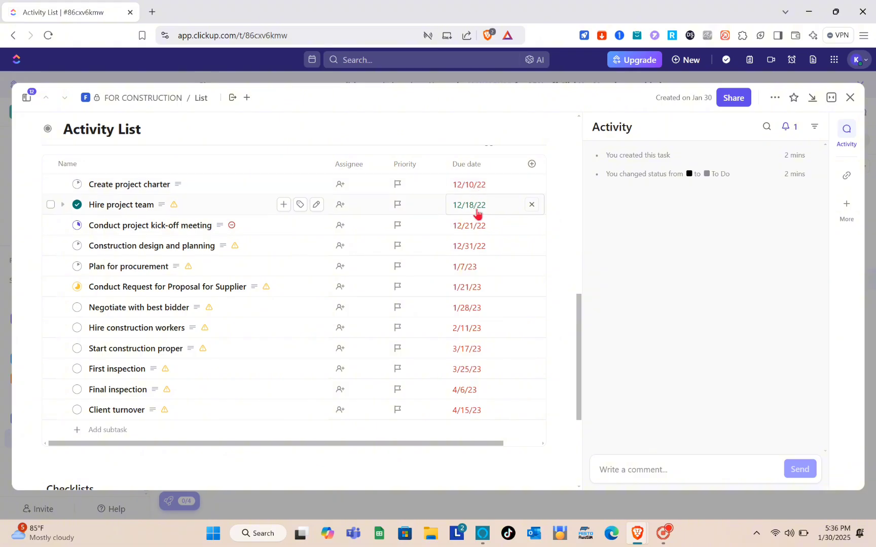
{"action": "left_click", "coordinate": [339, 190]}
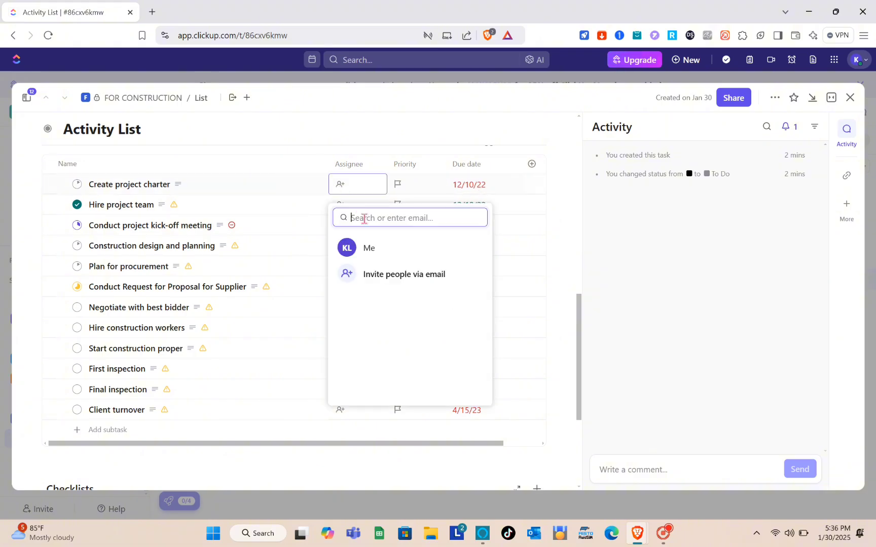
{"action": "left_click", "coordinate": [397, 249]}
Assign yourself to the Hire project team and Conduct project kick-off meeting subtasks
{"action": "left_click", "coordinate": [341, 206]}
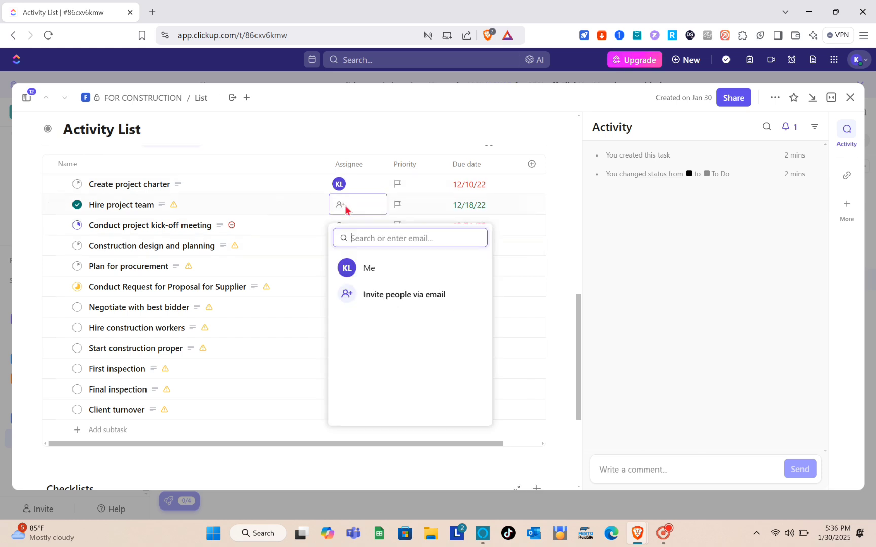
{"action": "left_click", "coordinate": [379, 277]}
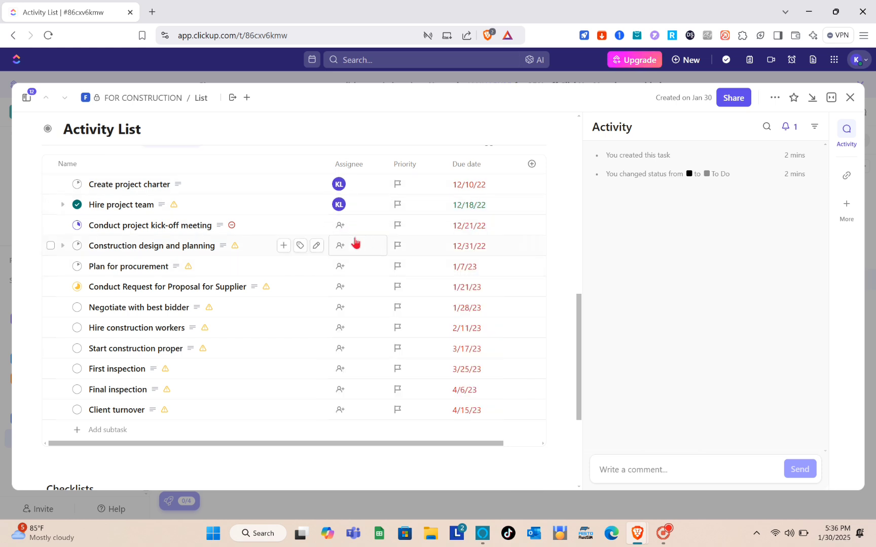
{"action": "left_click", "coordinate": [340, 225]}
{"action": "left_click", "coordinate": [517, 302]}
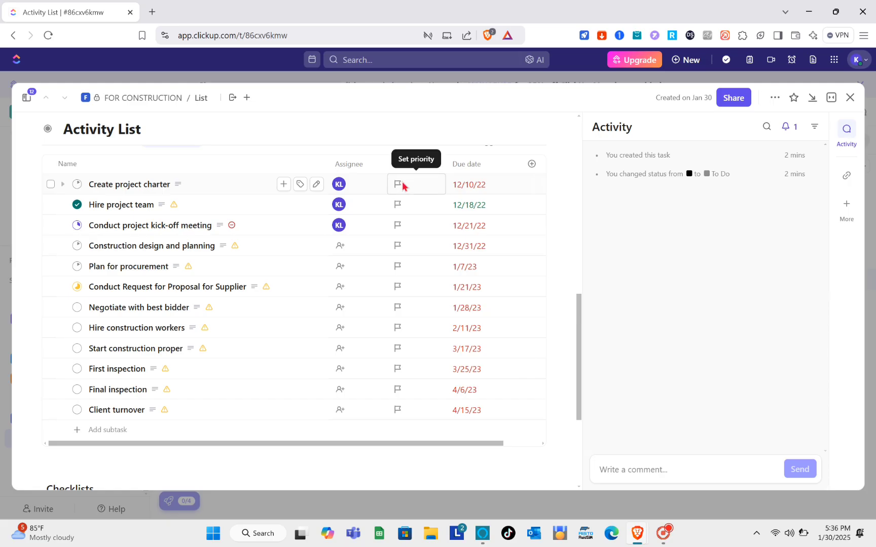
Set the priority of Create project charter to Urgent and Hire project team to Normal
{"action": "left_click", "coordinate": [402, 185]}
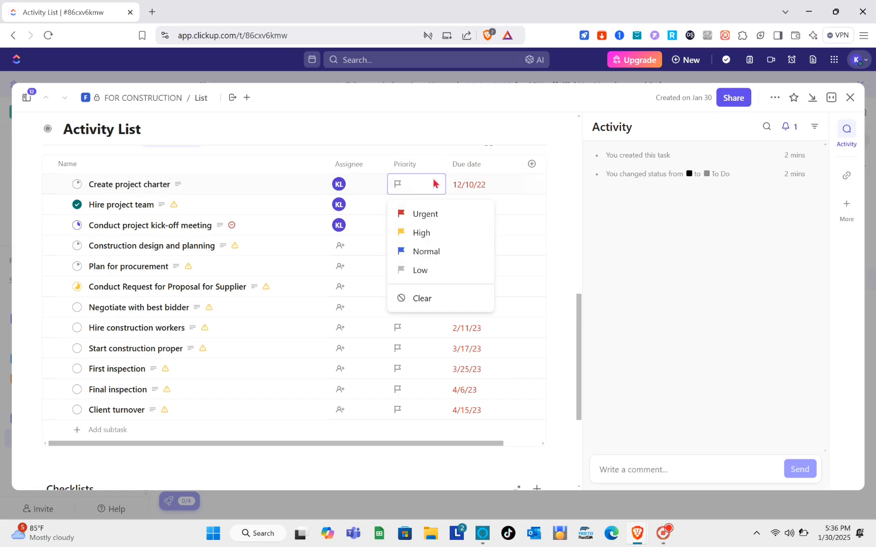
{"action": "left_click", "coordinate": [426, 215]}
{"action": "left_click", "coordinate": [398, 205]}
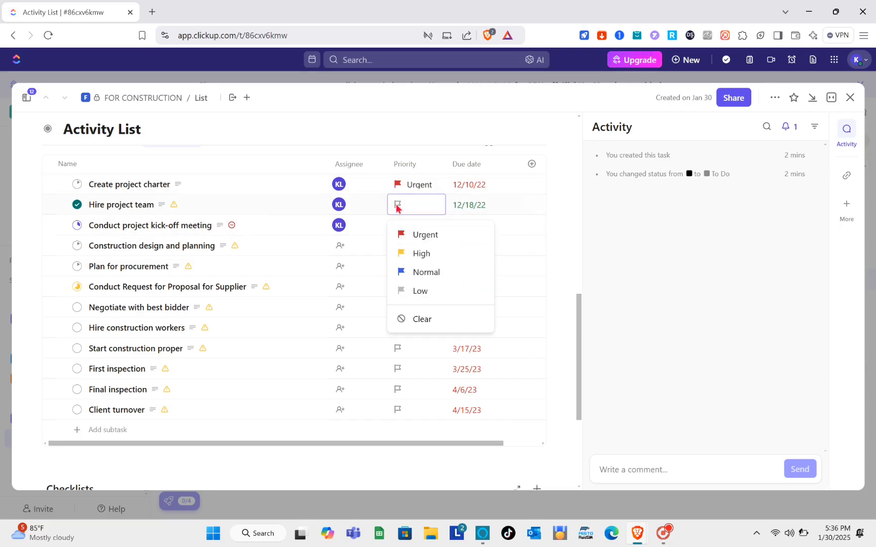
{"action": "left_click", "coordinate": [424, 275]}
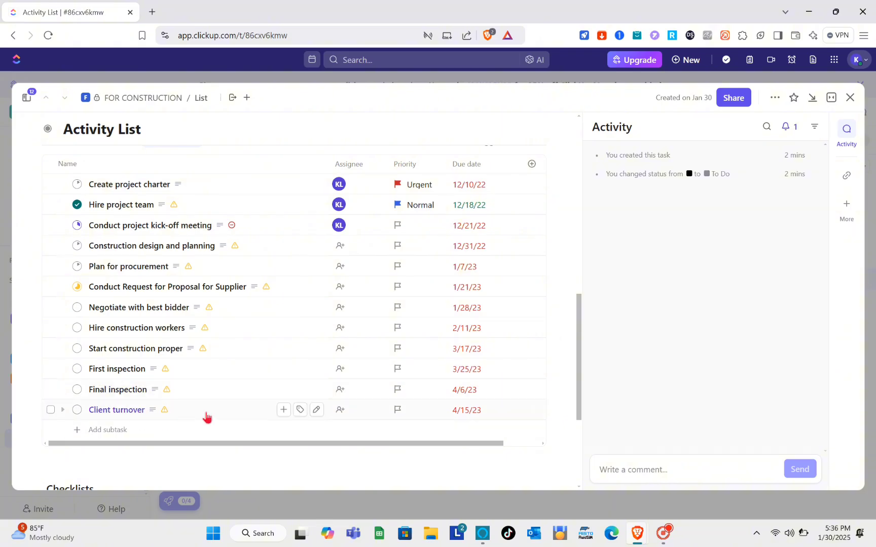
Set the priority of Client turnover to Low and Final inspection to Urgent
{"action": "left_click", "coordinate": [397, 412]}
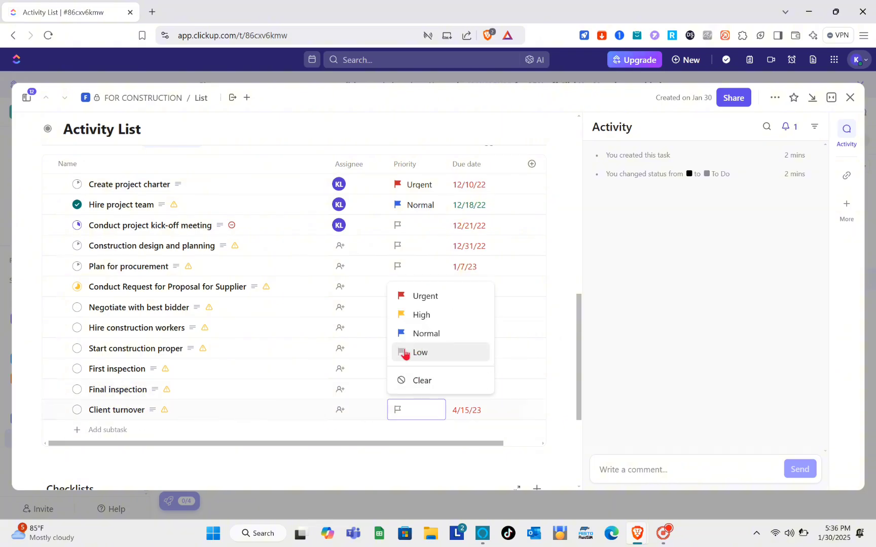
{"action": "left_click", "coordinate": [520, 380]}
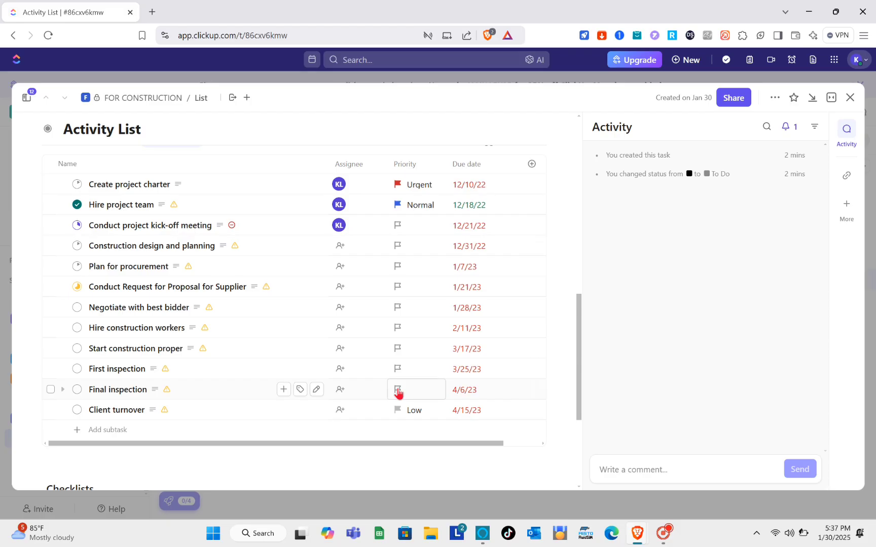
{"action": "left_click", "coordinate": [481, 430]}
{"action": "left_click", "coordinate": [420, 418]}
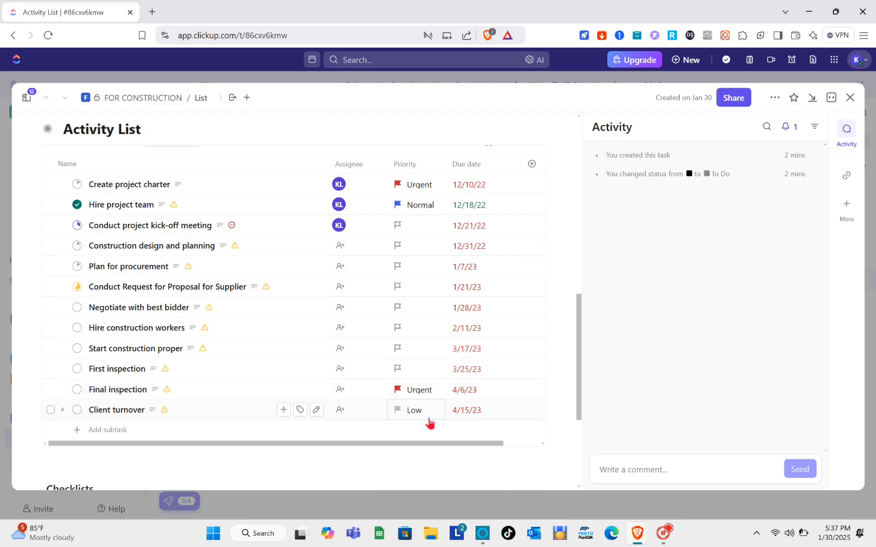
Close the Activity List task and return to the FOR CONSTRUCTION list
{"action": "scroll", "coordinate": [549, 293], "scroll_direction": "down", "scroll_amount": 2}
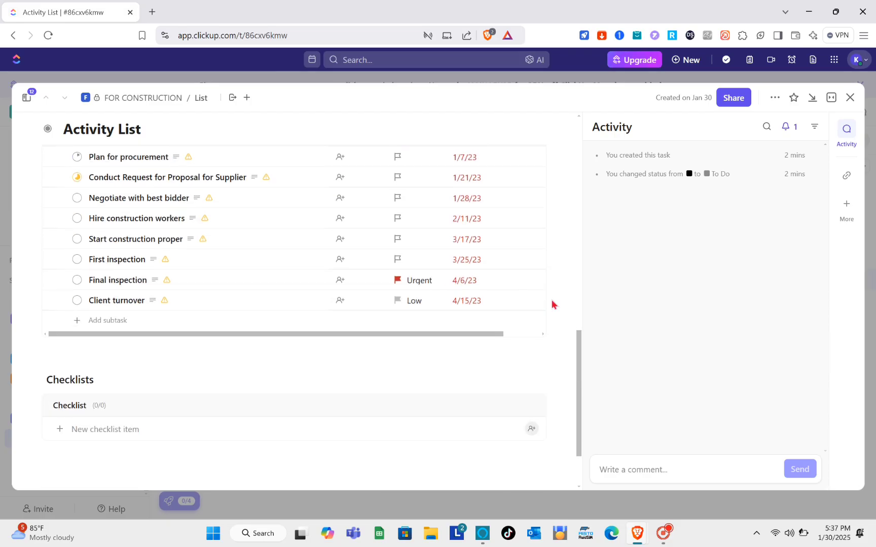
{"action": "scroll", "coordinate": [435, 355], "scroll_direction": "down", "scroll_amount": 2}
{"action": "scroll", "coordinate": [435, 354], "scroll_direction": "up", "scroll_amount": 10}
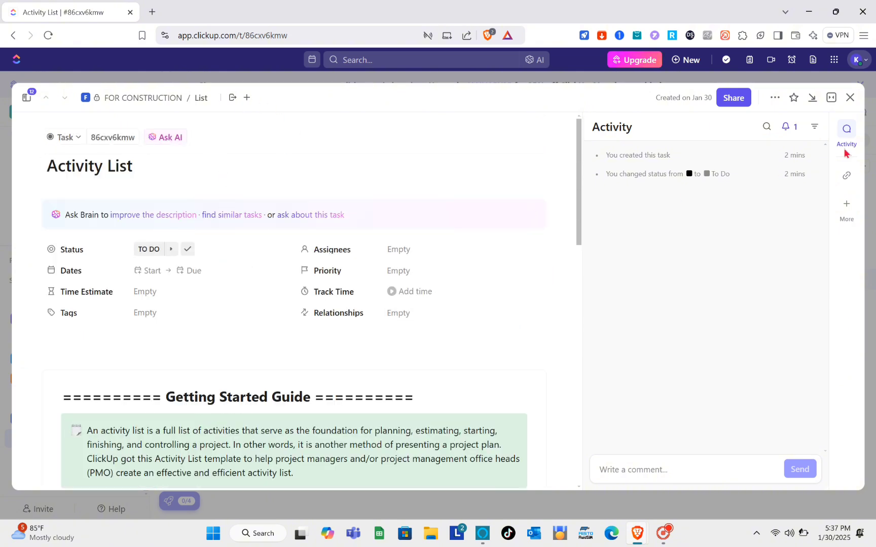
{"action": "left_click", "coordinate": [849, 100]}
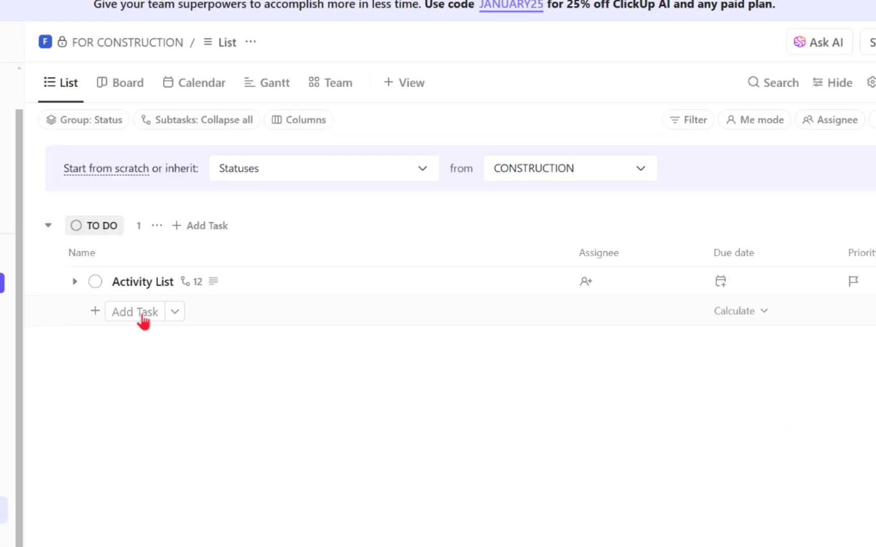
Open the new-item dialog and switch between its Reminder and Task options without creating anything
{"action": "left_click", "coordinate": [143, 313]}
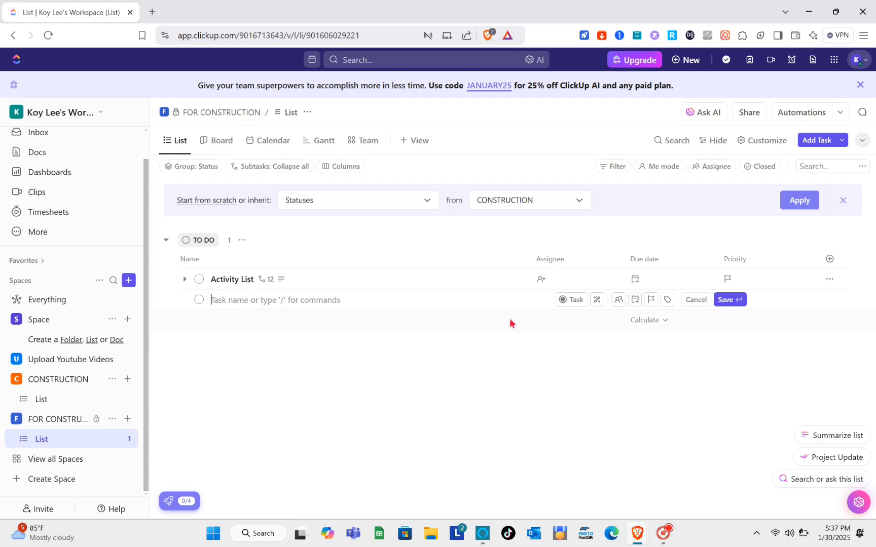
{"action": "left_click", "coordinate": [813, 146]}
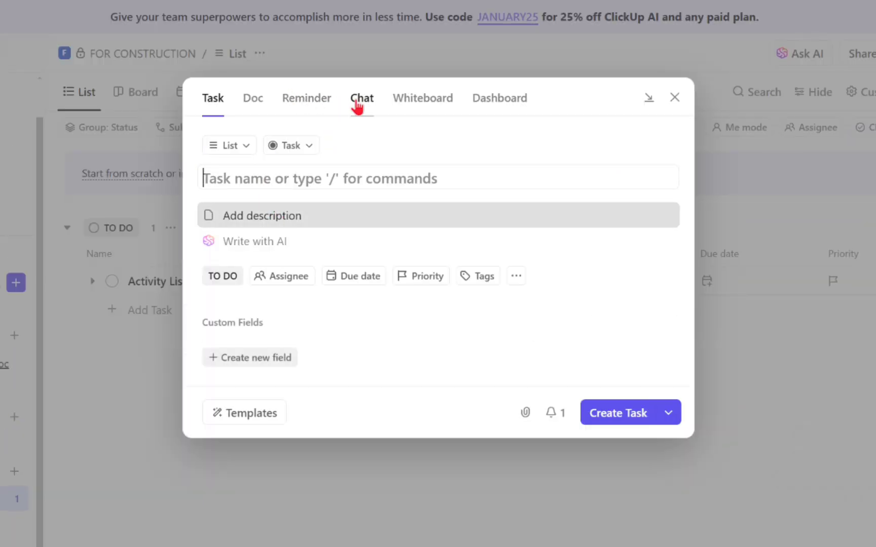
{"action": "left_click", "coordinate": [306, 100]}
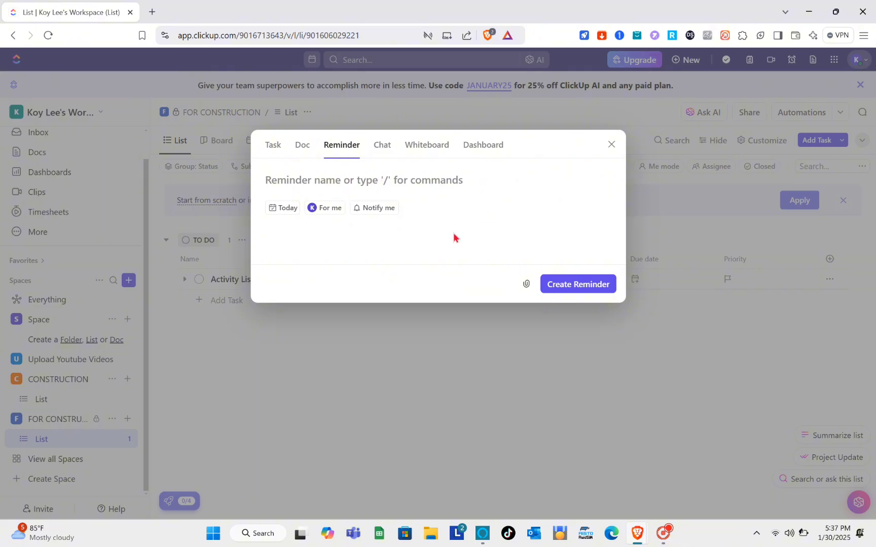
{"action": "left_click", "coordinate": [273, 148]}
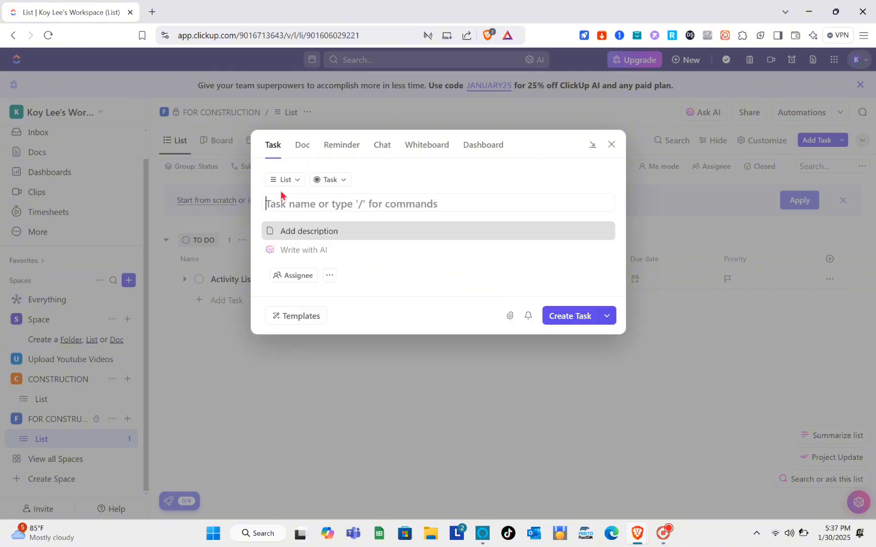
Browse the ClickUp task templates in the Template Center, then close it and the new-task dialog
{"action": "left_click", "coordinate": [299, 380]}
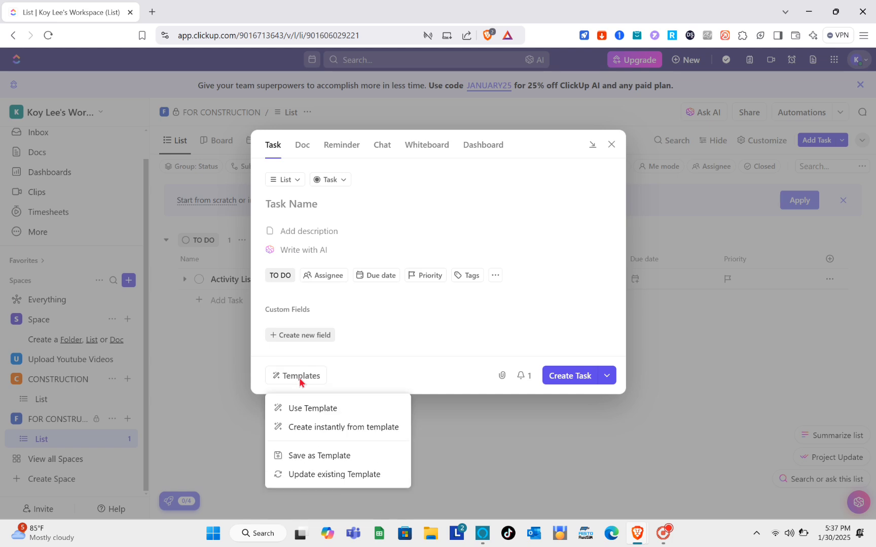
{"action": "left_click", "coordinate": [325, 412]}
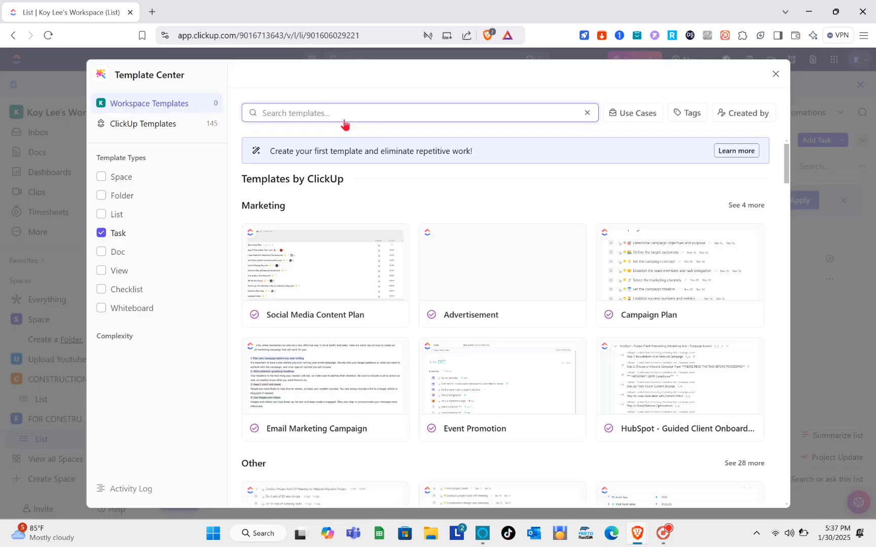
{"action": "scroll", "coordinate": [378, 346], "scroll_direction": "down", "scroll_amount": 4}
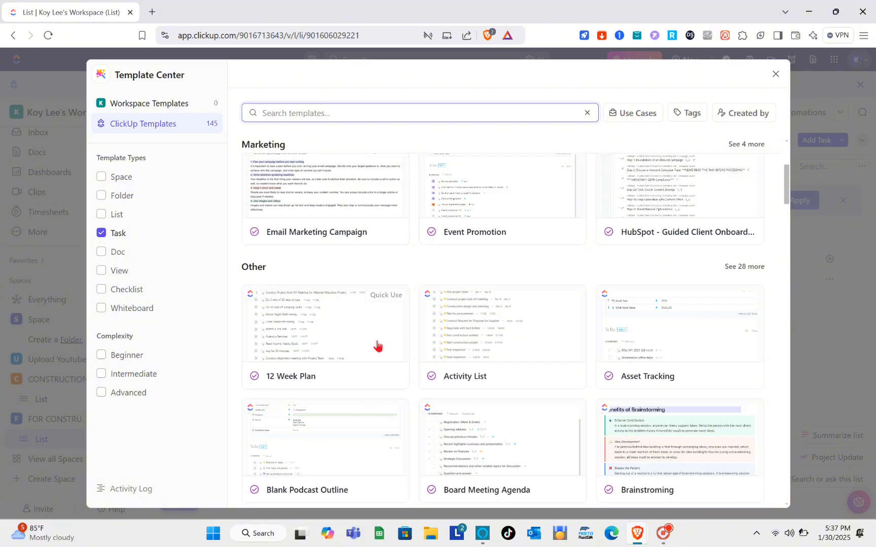
{"action": "scroll", "coordinate": [378, 346], "scroll_direction": "down", "scroll_amount": 3}
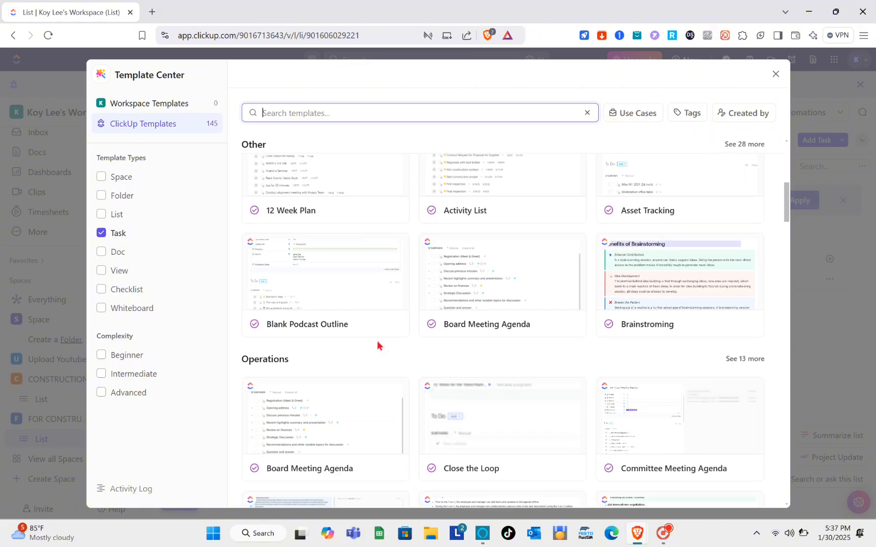
{"action": "scroll", "coordinate": [378, 346], "scroll_direction": "down", "scroll_amount": 3}
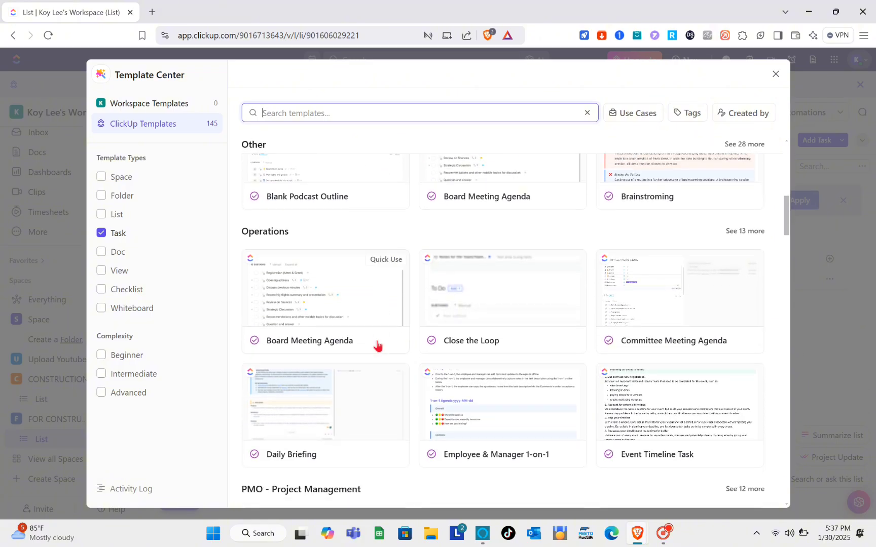
{"action": "scroll", "coordinate": [378, 347], "scroll_direction": "down", "scroll_amount": 3}
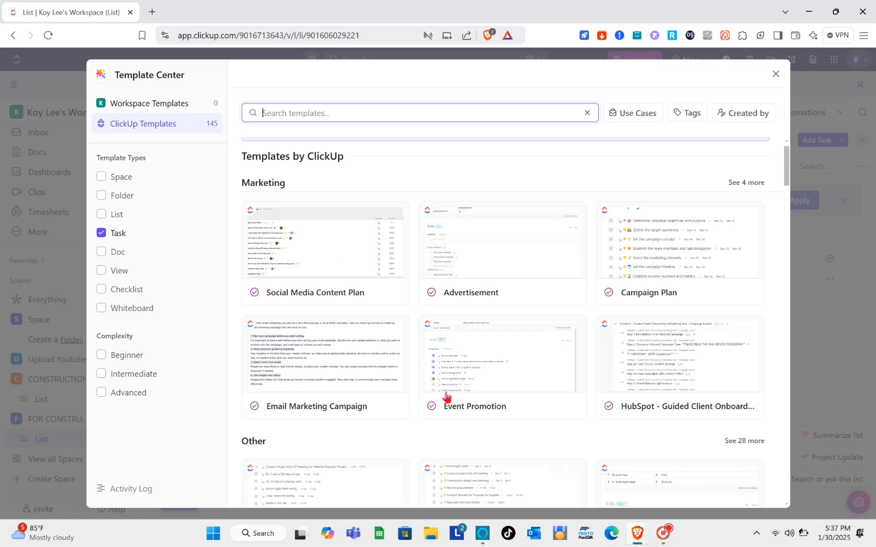
{"action": "scroll", "coordinate": [650, 338], "scroll_direction": "down", "scroll_amount": 5}
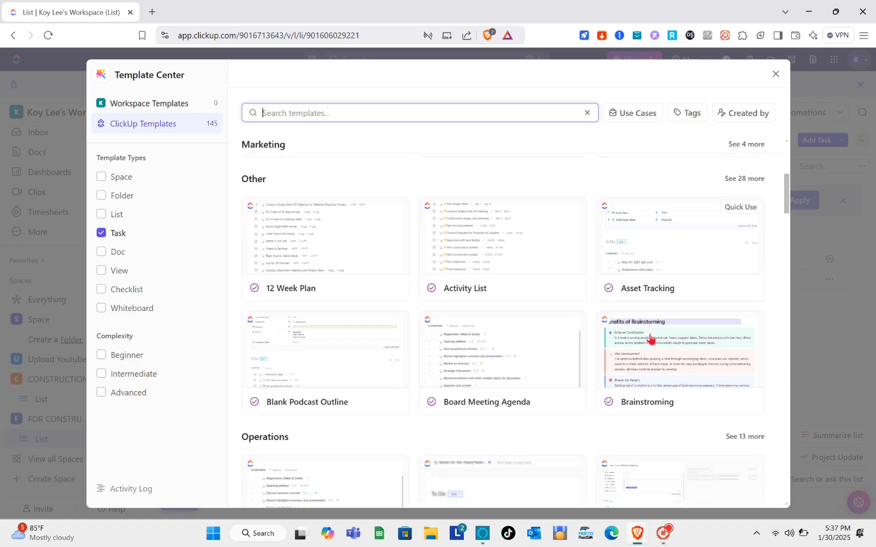
{"action": "scroll", "coordinate": [628, 388], "scroll_direction": "down", "scroll_amount": 3}
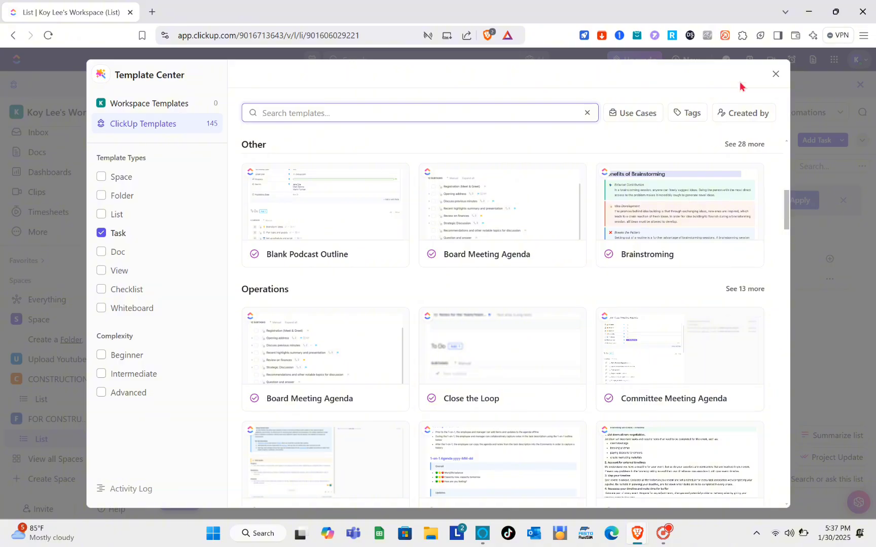
{"action": "left_click", "coordinate": [775, 75]}
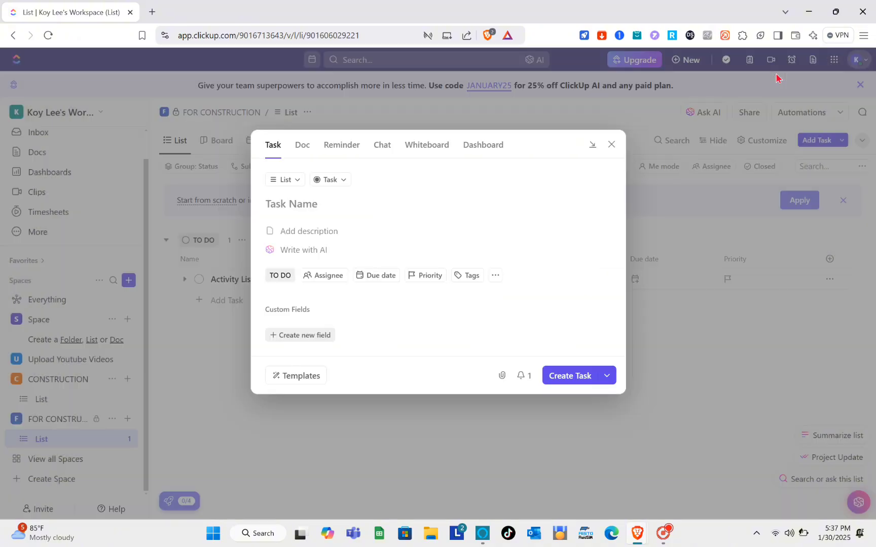
{"action": "left_click", "coordinate": [649, 366]}
Open the Activity List task, review its properties and subtask list, and close it
{"action": "left_click", "coordinate": [358, 287]}
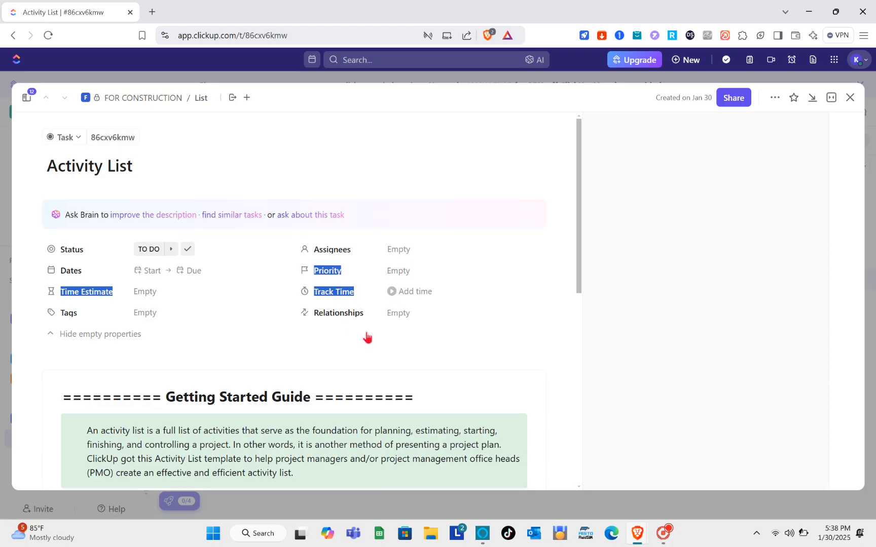
{"action": "left_click", "coordinate": [410, 291]}
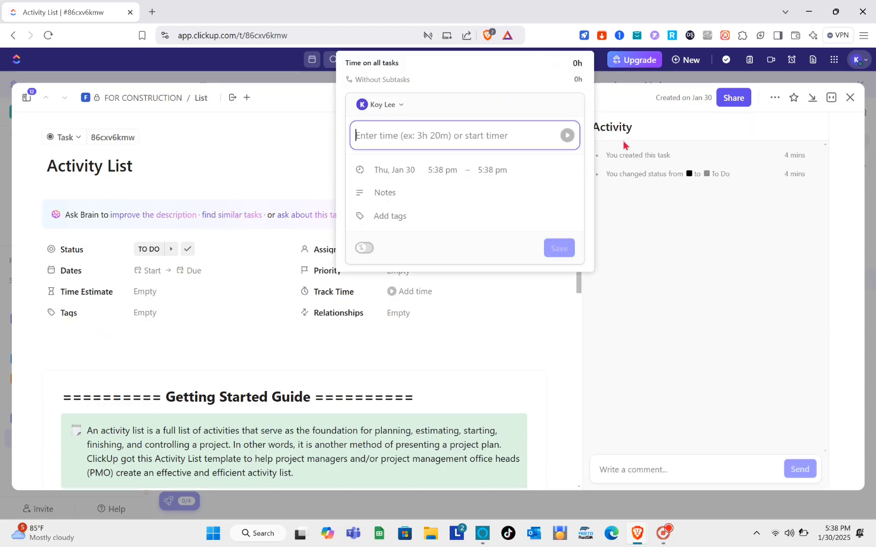
{"action": "left_click", "coordinate": [630, 258]}
{"action": "scroll", "coordinate": [365, 248], "scroll_direction": "down", "scroll_amount": 15}
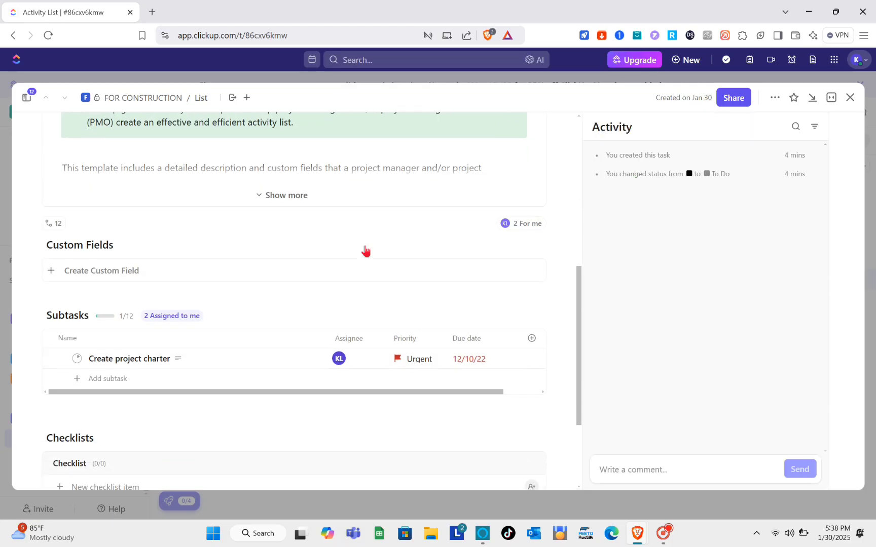
{"action": "scroll", "coordinate": [365, 248], "scroll_direction": "up", "scroll_amount": 3}
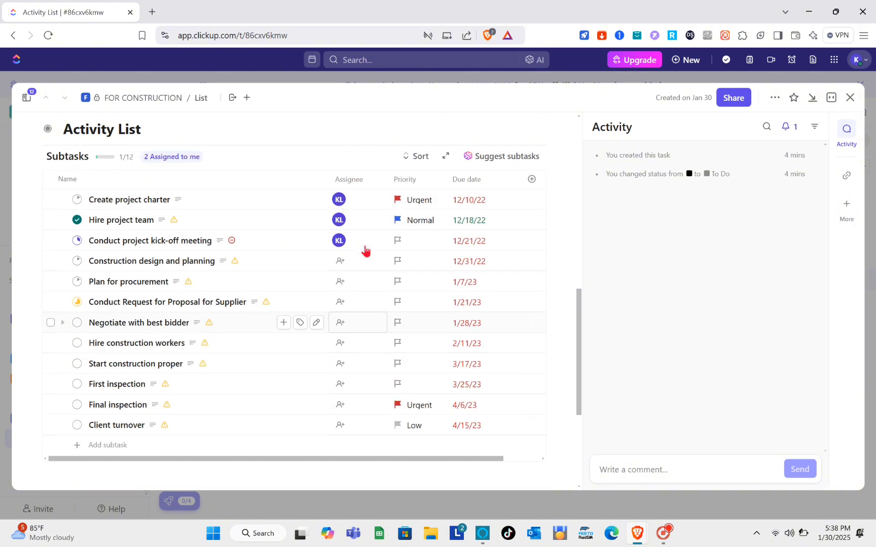
{"action": "scroll", "coordinate": [431, 293], "scroll_direction": "right", "scroll_amount": 2}
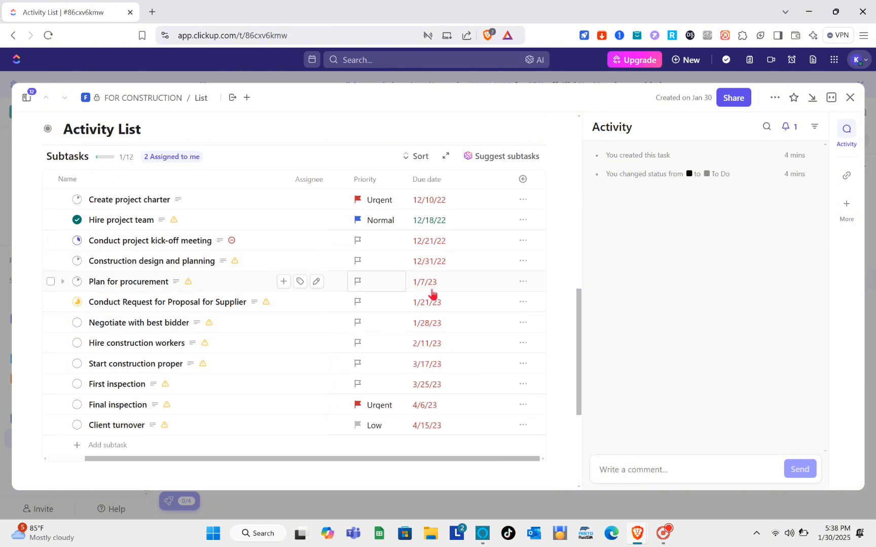
{"action": "left_click", "coordinate": [849, 99]}
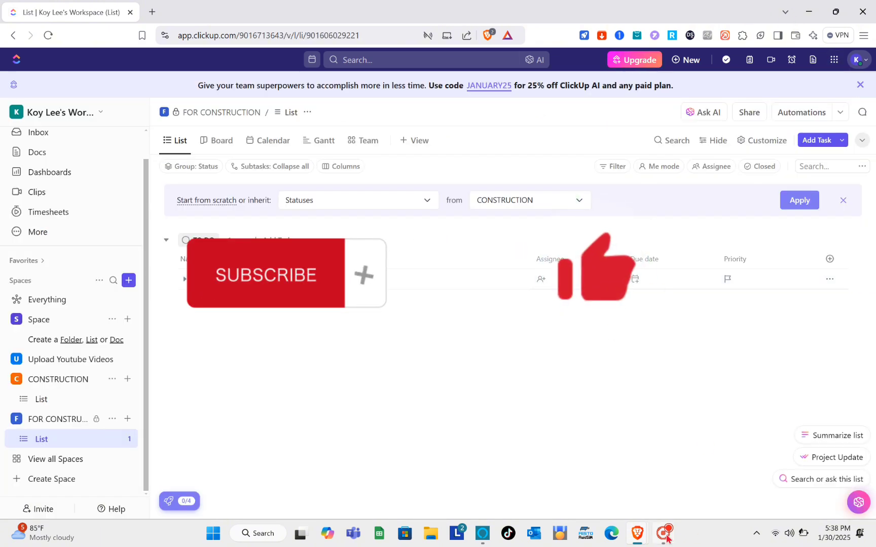